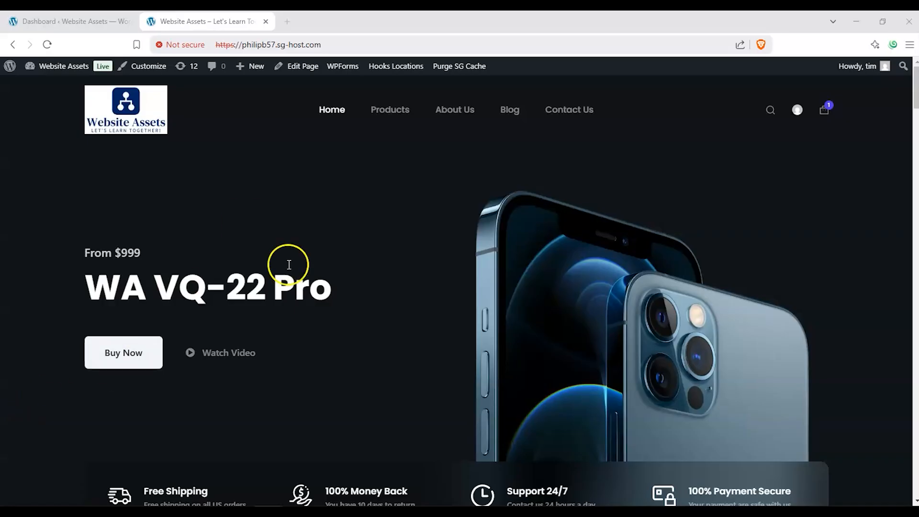
{"action": "scroll", "coordinate": [258, 165], "scroll_direction": "down", "scroll_amount": 1}
{"action": "scroll", "coordinate": [266, 161], "scroll_direction": "up", "scroll_amount": 1}
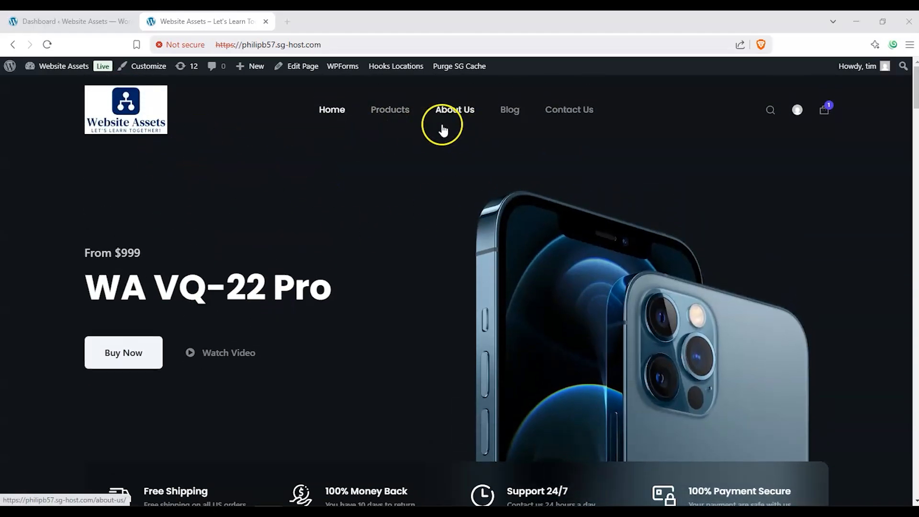
{"action": "mouse_move", "coordinate": [247, 67]}
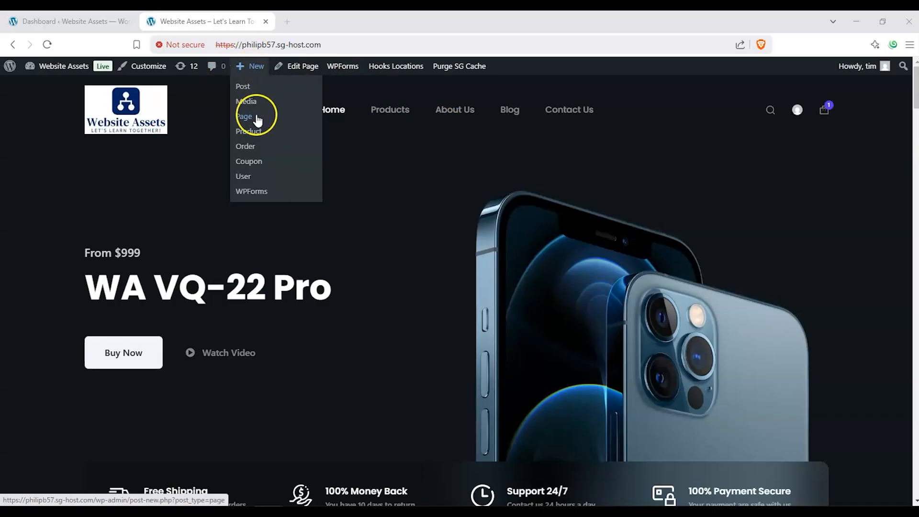
Switch to the site's admin dashboard and create a new page
{"action": "left_click", "coordinate": [95, 24]}
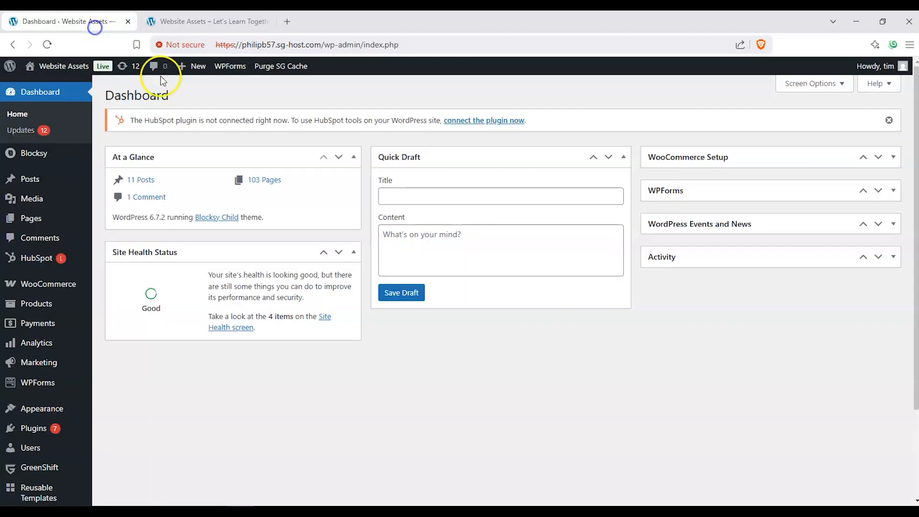
{"action": "left_click_drag", "start_coordinate": [108, 91], "coordinate": [178, 95]}
{"action": "left_click", "coordinate": [177, 92]}
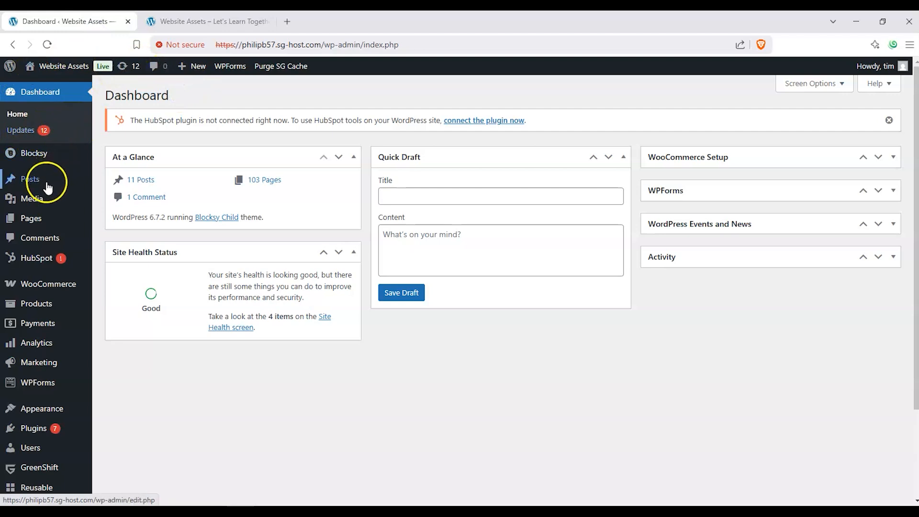
{"action": "mouse_move", "coordinate": [42, 222]}
{"action": "left_click", "coordinate": [113, 242]}
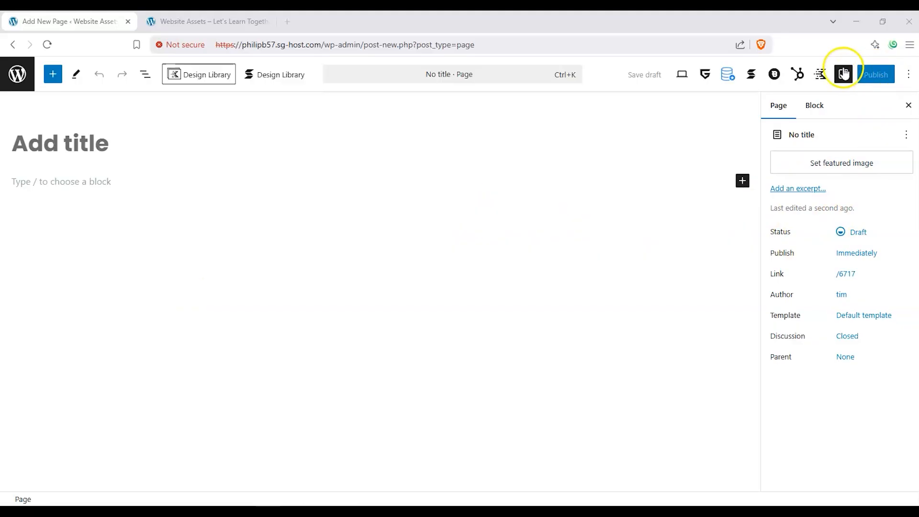
Show the block settings beside the empty page and title the page "Kadence: show more test"
{"action": "left_click", "coordinate": [844, 73]}
{"action": "left_click", "coordinate": [844, 75]}
{"action": "left_click", "coordinate": [817, 109]}
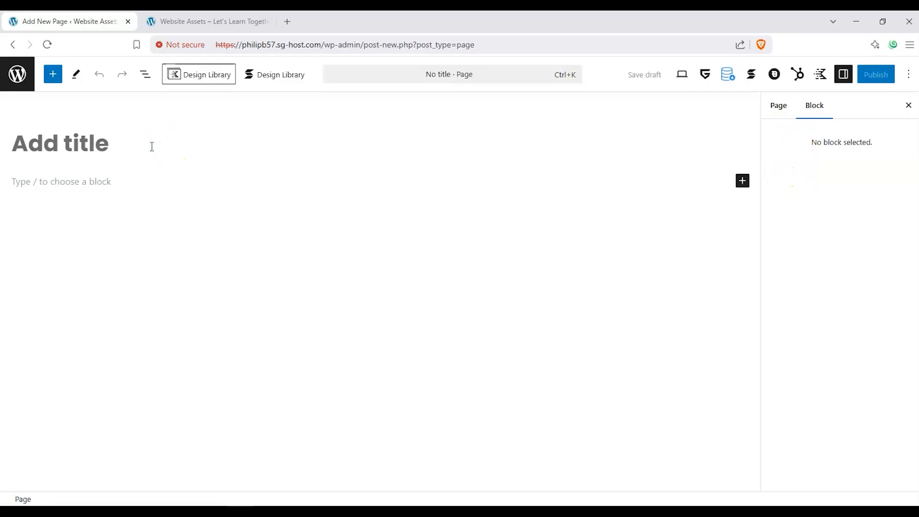
{"action": "type", "text": "Kadence: sh"}
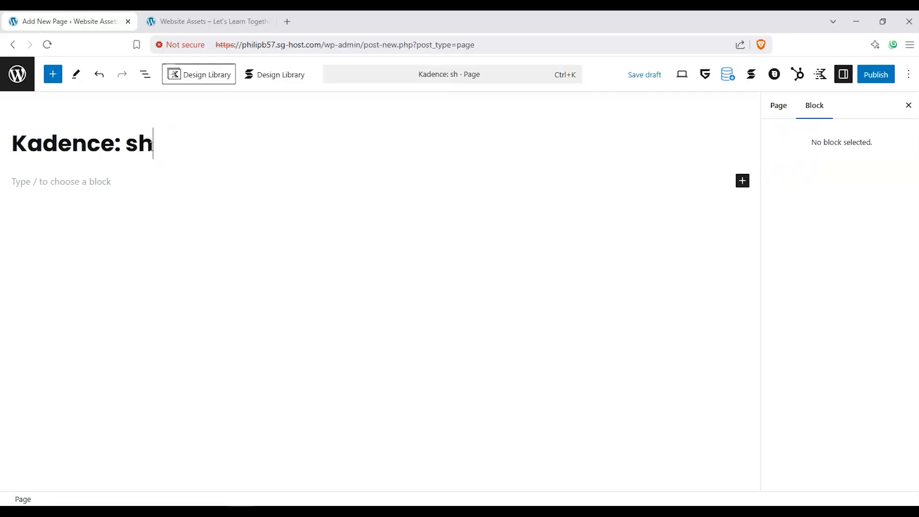
{"action": "type", "text": "ow more test"}
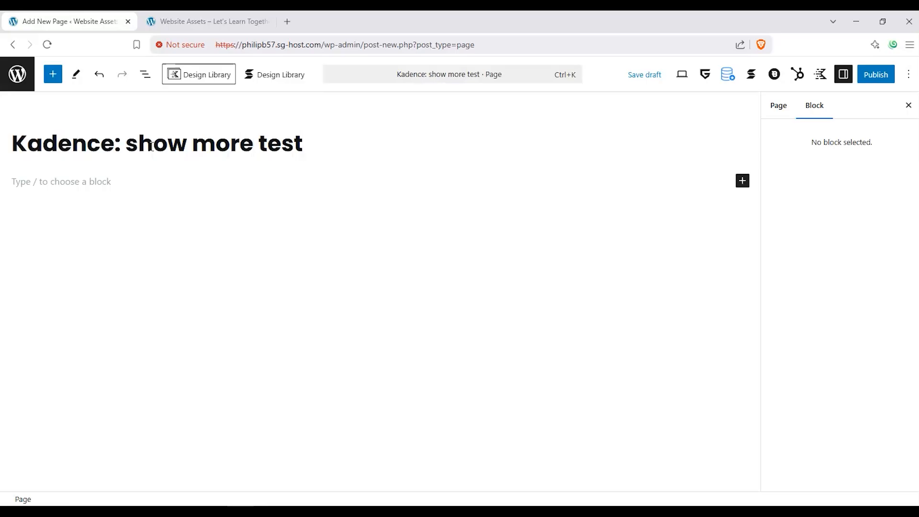
Insert a Kadence Show More block below the page title and close the block library
{"action": "left_click", "coordinate": [124, 201]}
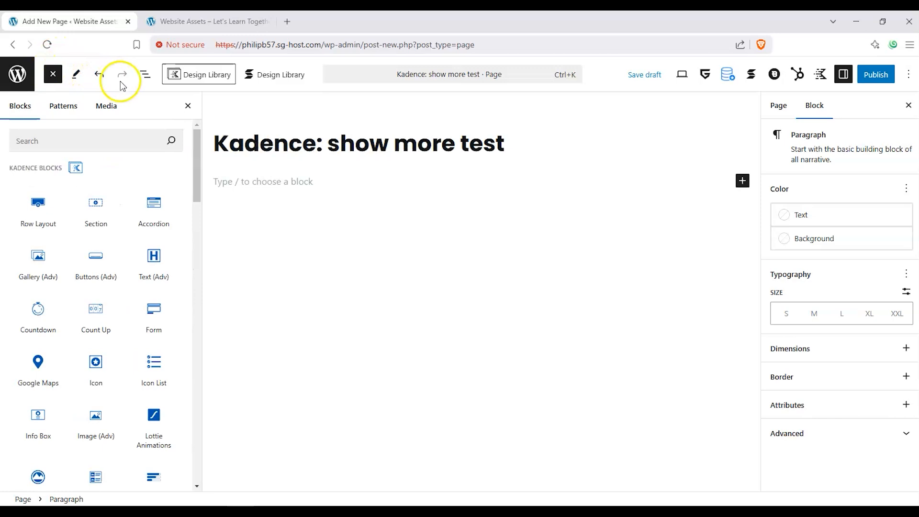
{"action": "left_click", "coordinate": [113, 139]}
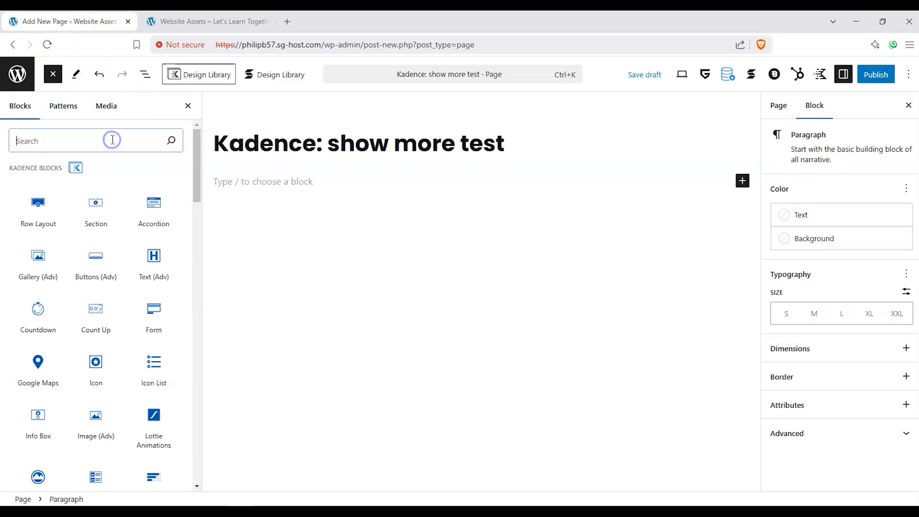
{"action": "mouse_move", "coordinate": [197, 163]}
{"action": "left_mouse_down"}
{"action": "mouse_move", "coordinate": [197, 152]}
{"action": "mouse_move", "coordinate": [200, 168]}
{"action": "mouse_move", "coordinate": [184, 149]}
{"action": "left_mouse_up"}
{"action": "left_click_drag", "start_coordinate": [25, 167], "coordinate": [39, 167]}
{"action": "left_click_drag", "start_coordinate": [195, 170], "coordinate": [194, 222]}
{"action": "mouse_move", "coordinate": [95, 267]}
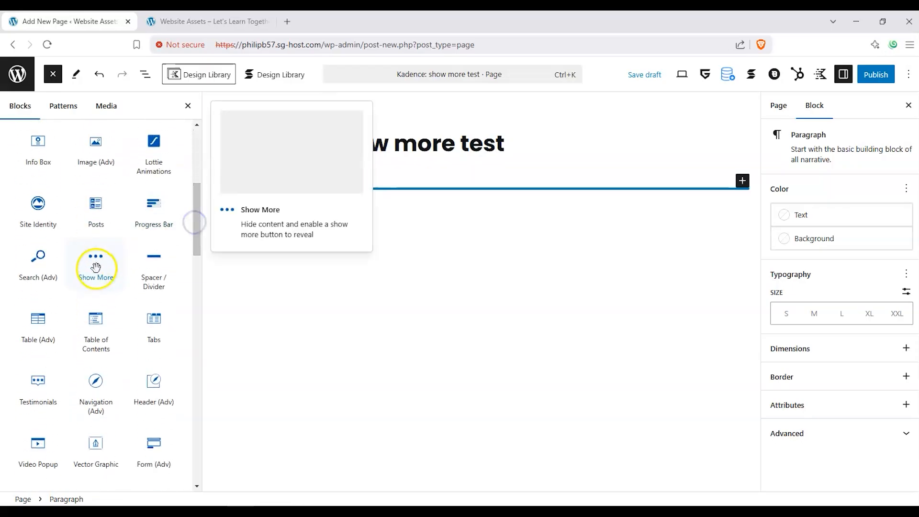
{"action": "left_click_drag", "start_coordinate": [94, 263], "coordinate": [246, 197]}
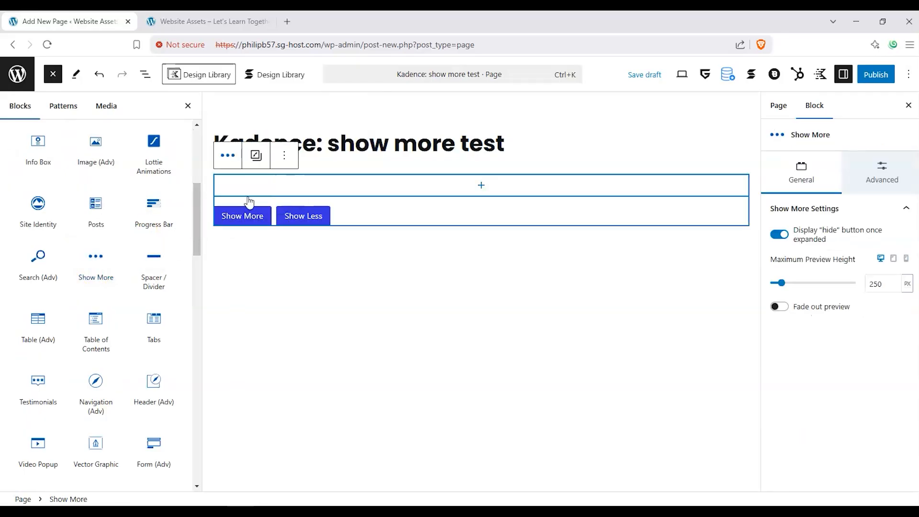
{"action": "left_click", "coordinate": [53, 75]}
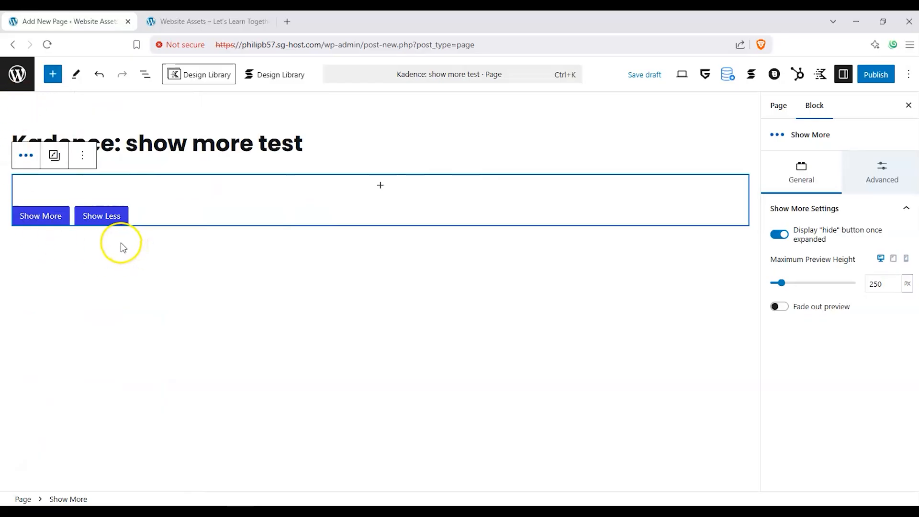
Add an Image (Adv) block inside the Show More block and open the media library for it
{"action": "left_click", "coordinate": [381, 186]}
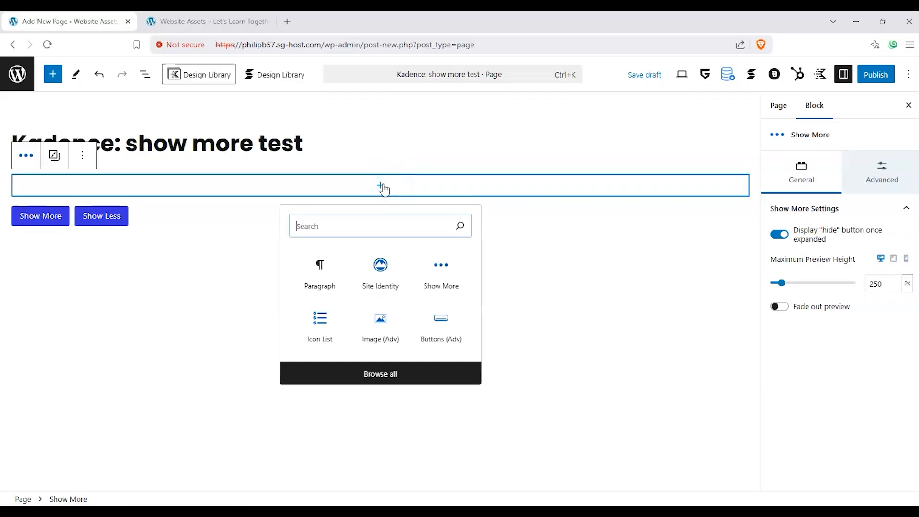
{"action": "left_click", "coordinate": [381, 321]}
{"action": "left_click", "coordinate": [85, 249]}
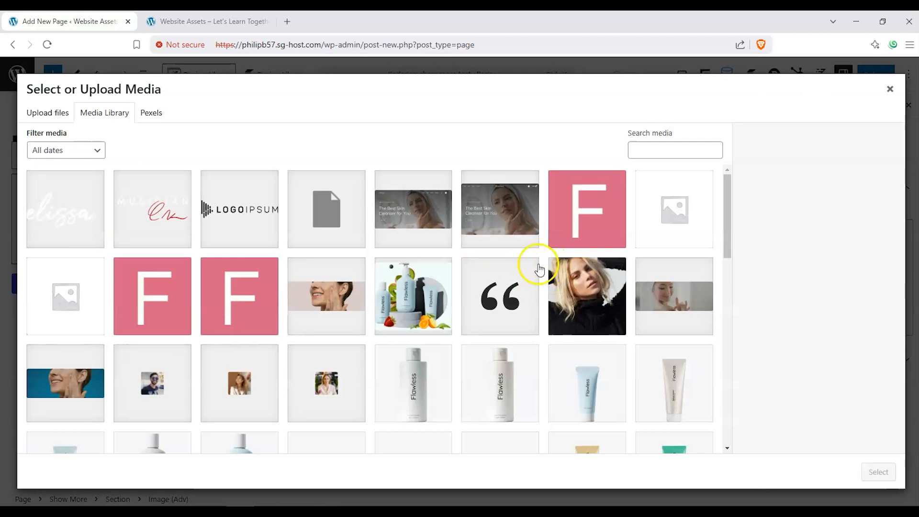
Choose the photo of hands squeezing cream from a white tube as the block's image
{"action": "scroll", "coordinate": [339, 230], "scroll_direction": "down", "scroll_amount": 5}
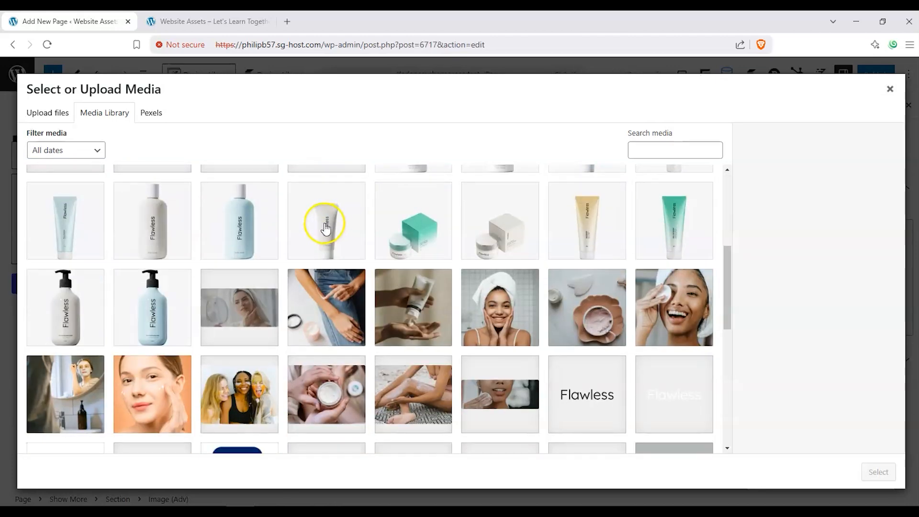
{"action": "scroll", "coordinate": [326, 228], "scroll_direction": "down", "scroll_amount": 5}
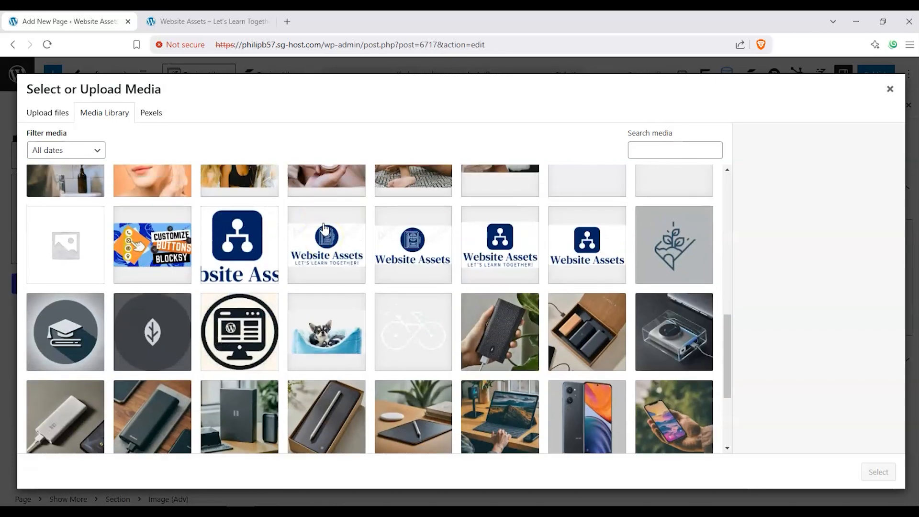
{"action": "scroll", "coordinate": [324, 227], "scroll_direction": "up", "scroll_amount": 2}
{"action": "scroll", "coordinate": [323, 228], "scroll_direction": "down", "scroll_amount": 5}
{"action": "scroll", "coordinate": [323, 228], "scroll_direction": "up", "scroll_amount": 3}
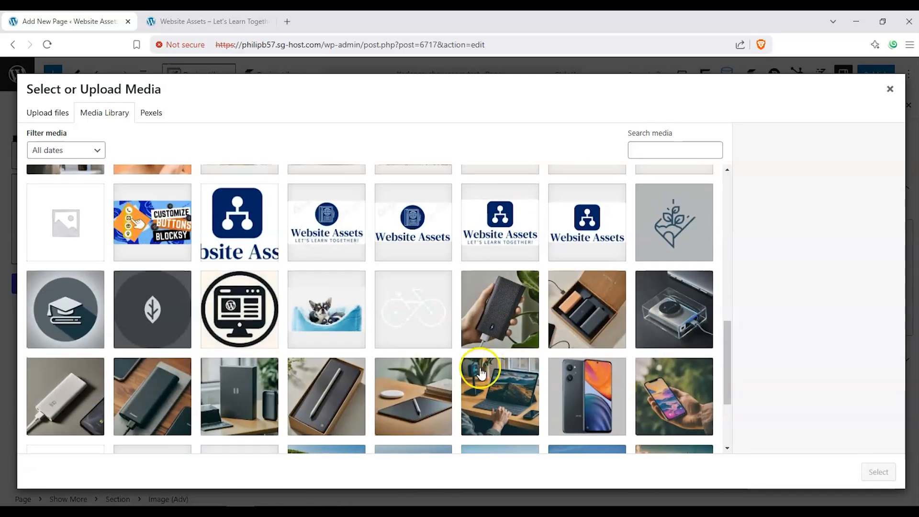
{"action": "scroll", "coordinate": [318, 339], "scroll_direction": "up", "scroll_amount": 3}
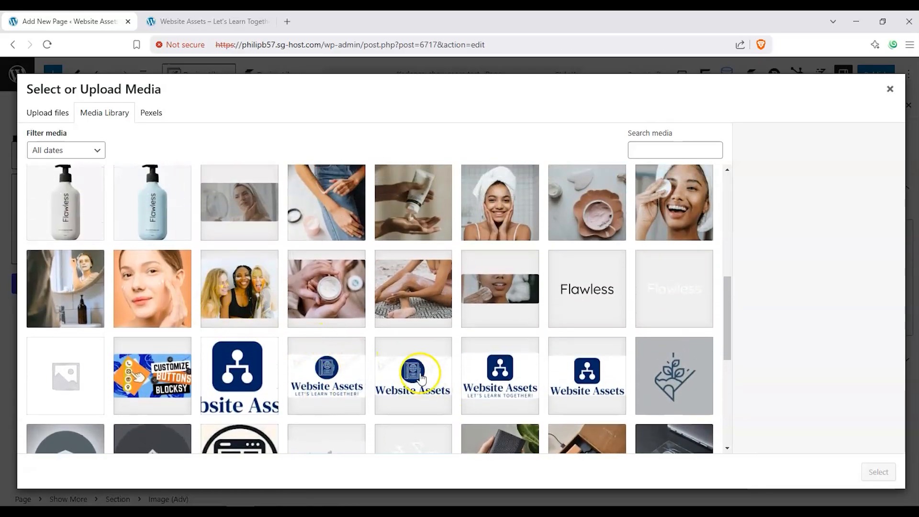
{"action": "scroll", "coordinate": [400, 366], "scroll_direction": "down", "scroll_amount": 5}
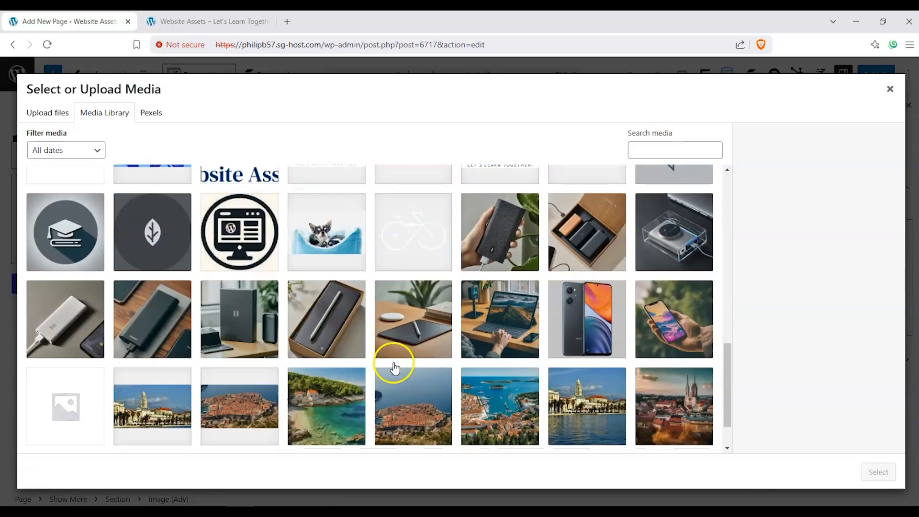
{"action": "scroll", "coordinate": [393, 367], "scroll_direction": "up", "scroll_amount": 5}
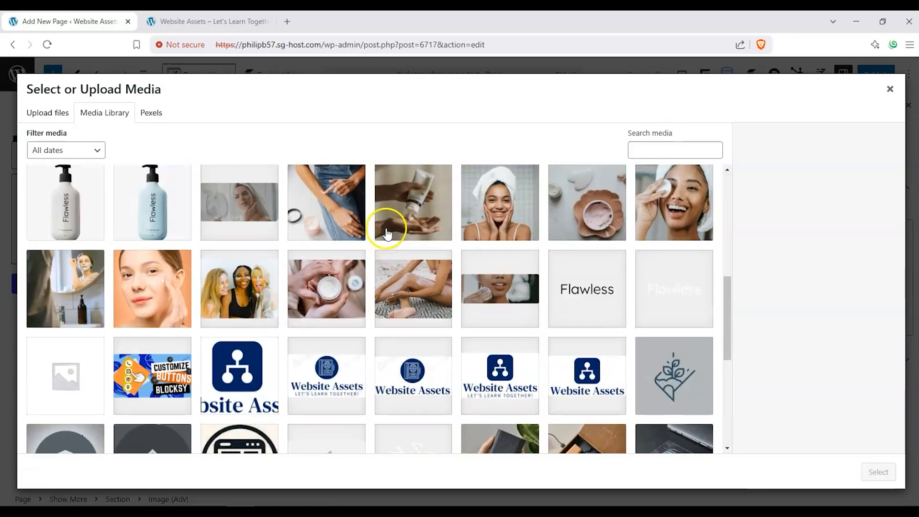
{"action": "left_click", "coordinate": [404, 217]}
{"action": "left_click", "coordinate": [877, 472]}
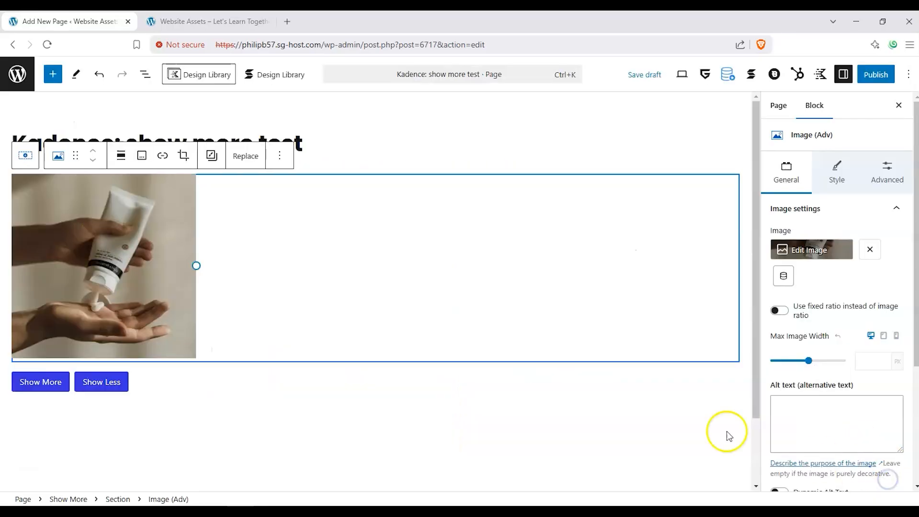
Set the alignment of the hand-cream image to Full width
{"action": "left_click", "coordinate": [121, 155]}
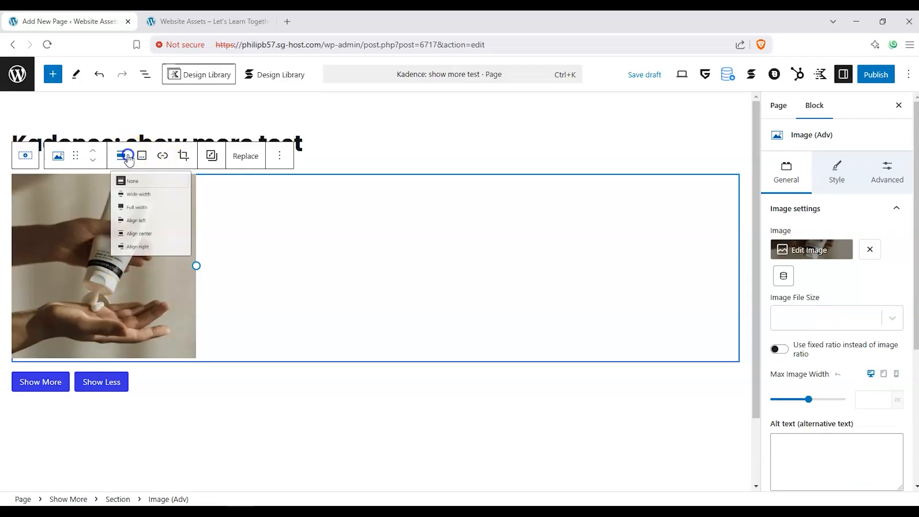
{"action": "left_click", "coordinate": [158, 234]}
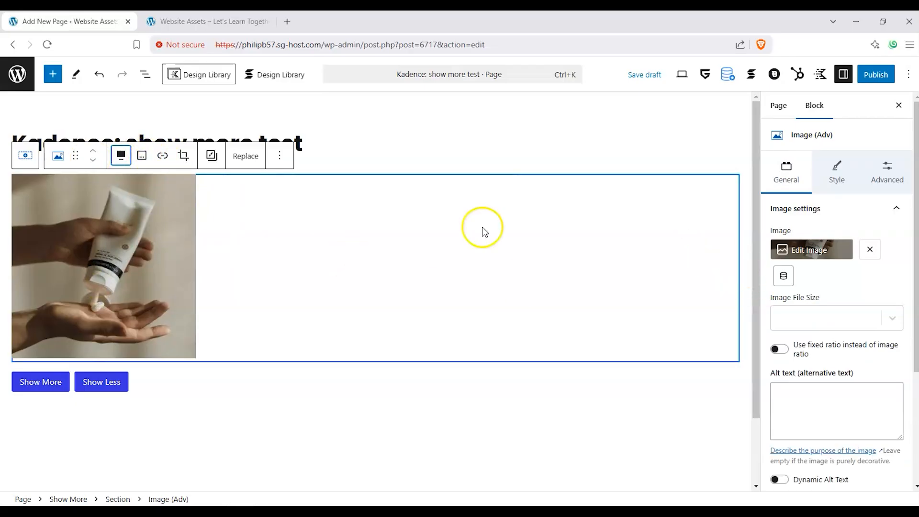
{"action": "left_click", "coordinate": [279, 156]}
{"action": "left_click", "coordinate": [279, 156]}
Crop the hand-cream image, trying the Wide 16:9 ratio and applying the Tall 9:16 ratio with the picture repositioned in the frame
{"action": "left_click", "coordinate": [215, 161]}
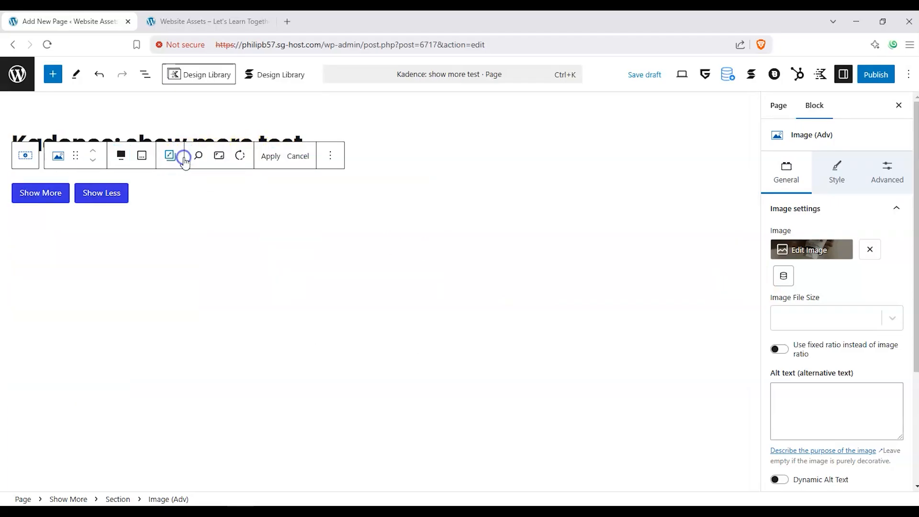
{"action": "left_click", "coordinate": [218, 156]}
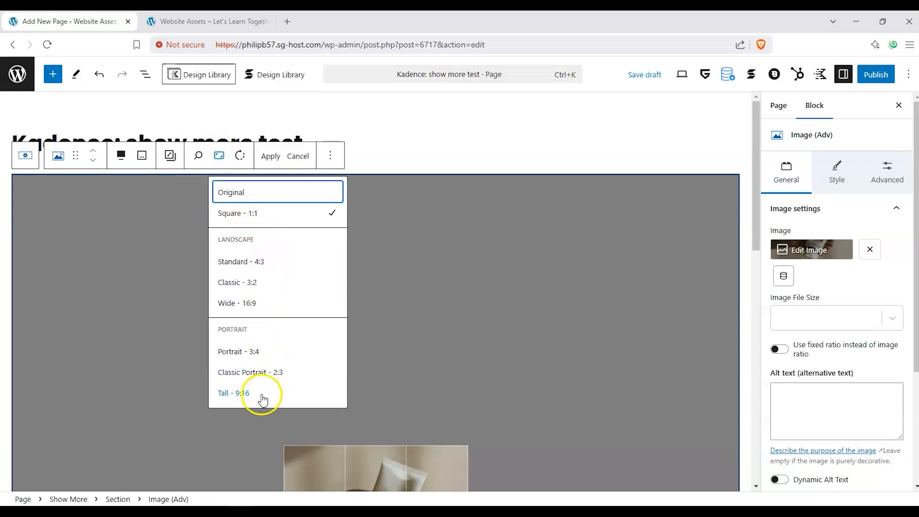
{"action": "left_click", "coordinate": [261, 302]}
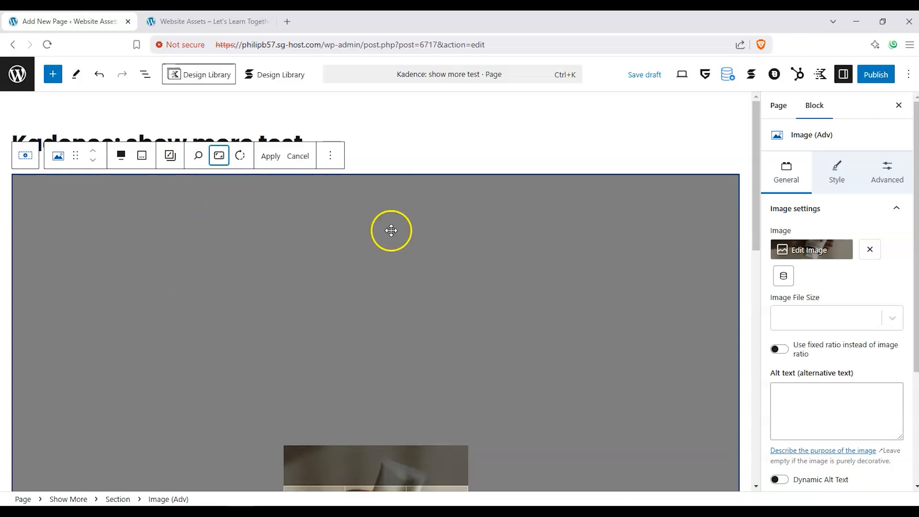
{"action": "left_click_drag", "start_coordinate": [758, 226], "coordinate": [741, 348]}
{"action": "left_click_drag", "start_coordinate": [382, 244], "coordinate": [381, 238]}
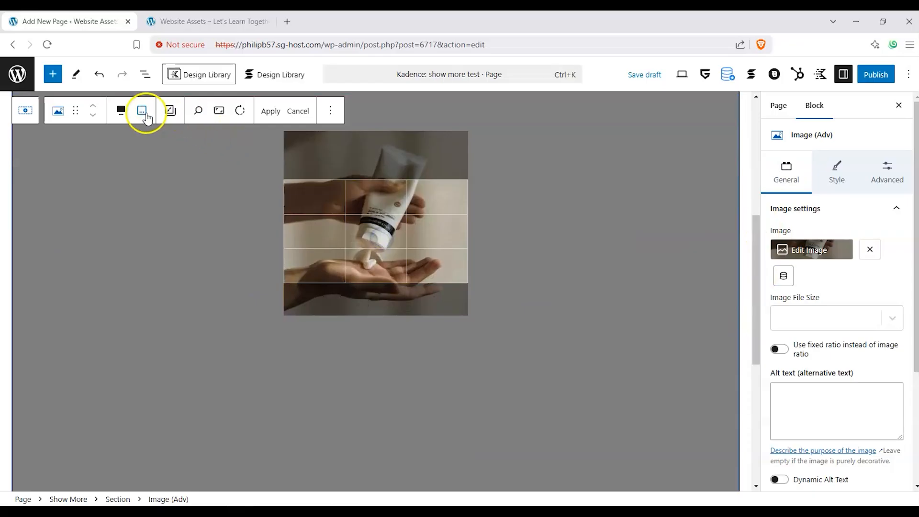
{"action": "left_click", "coordinate": [219, 110]}
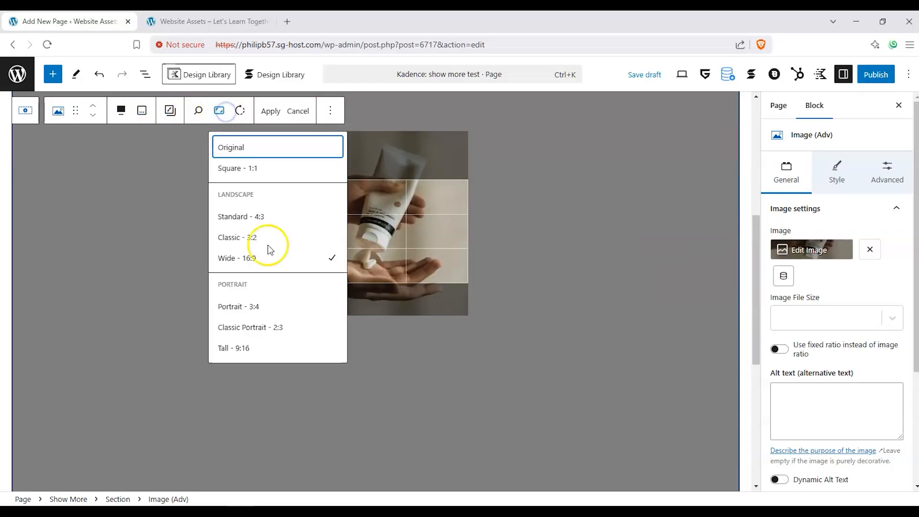
{"action": "left_click", "coordinate": [273, 345]}
{"action": "left_click_drag", "start_coordinate": [372, 242], "coordinate": [362, 239]}
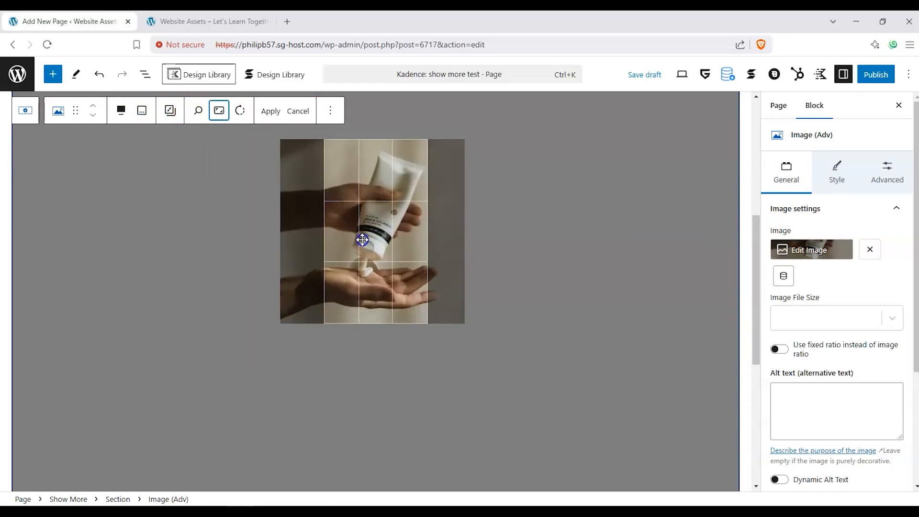
{"action": "left_click", "coordinate": [268, 111]}
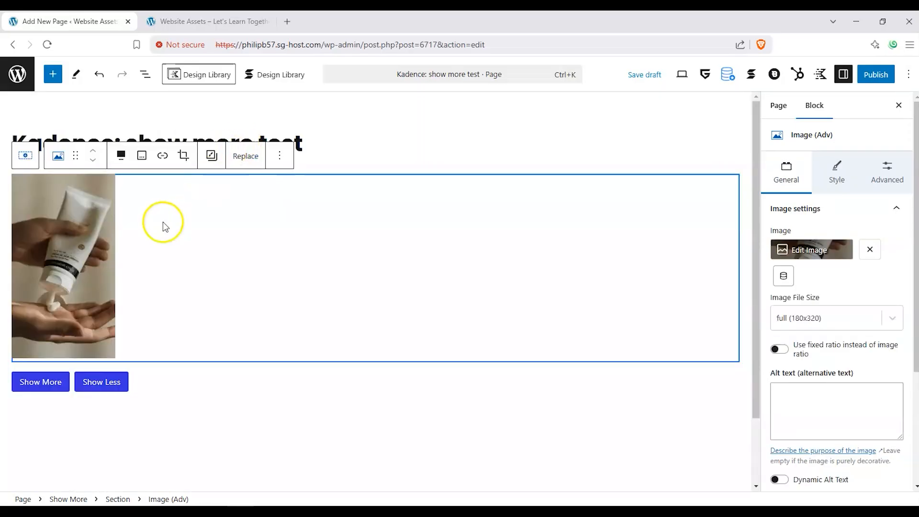
Review the image block's file size choices and its general, style and advanced settings
{"action": "left_click", "coordinate": [900, 319]}
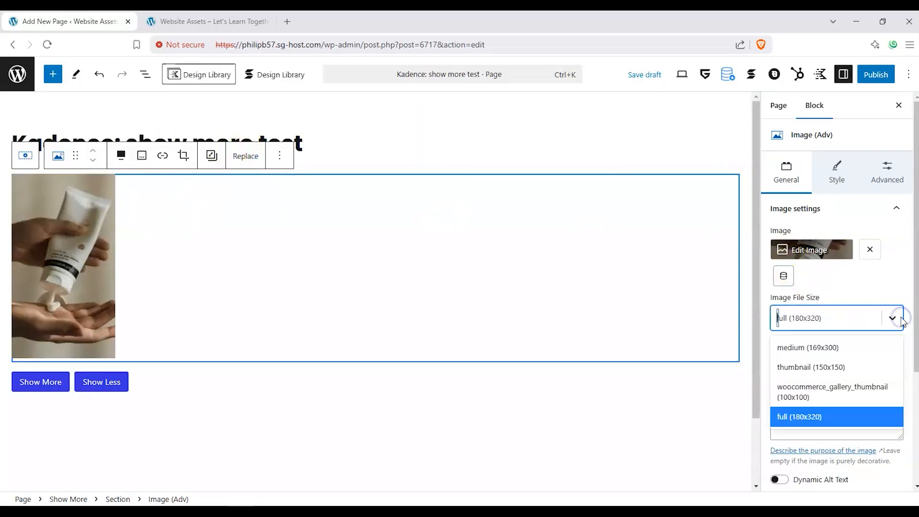
{"action": "left_click", "coordinate": [900, 318]}
{"action": "scroll", "coordinate": [804, 289], "scroll_direction": "down", "scroll_amount": 3}
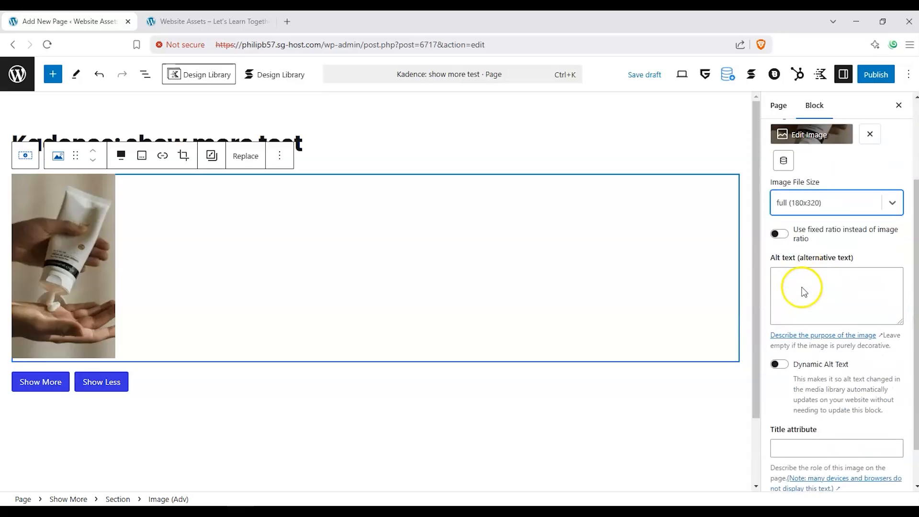
{"action": "scroll", "coordinate": [803, 287], "scroll_direction": "up", "scroll_amount": 3}
{"action": "left_click", "coordinate": [846, 171]}
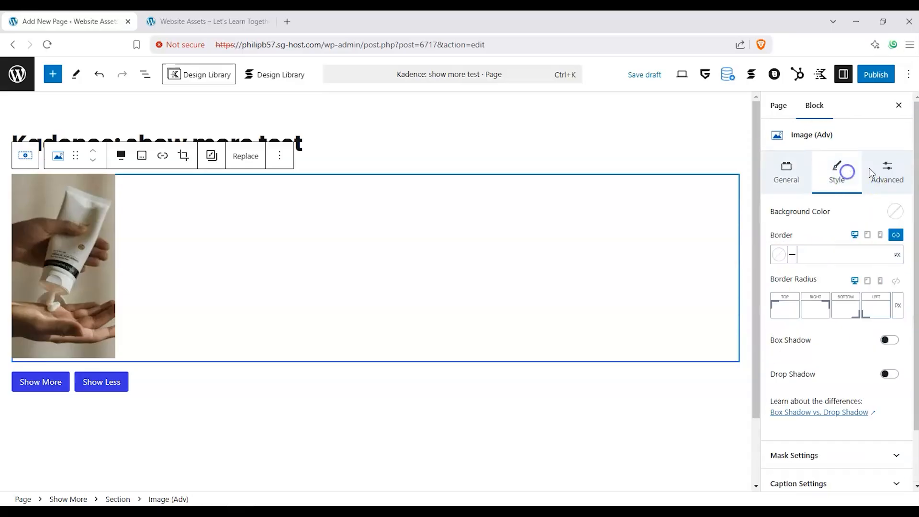
{"action": "left_click", "coordinate": [889, 173]}
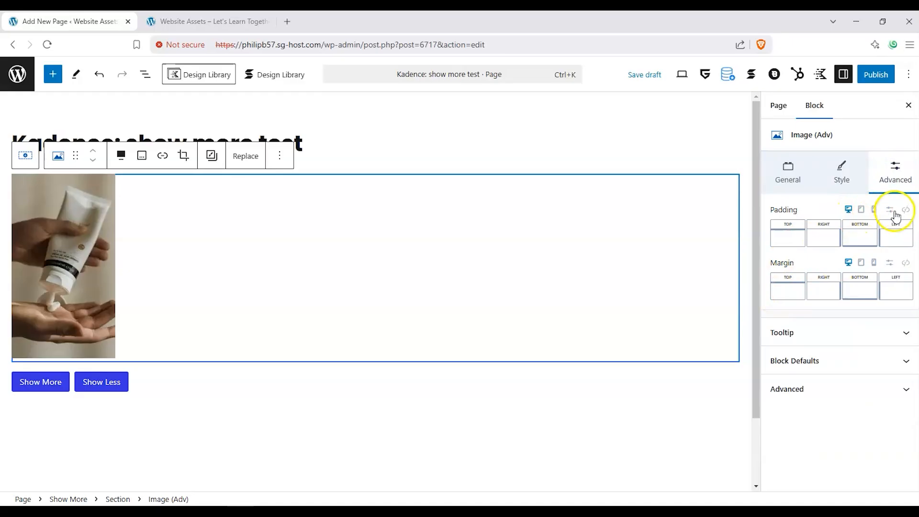
Set the hand-cream image's right margin to None and its left padding to 3XL
{"action": "left_click", "coordinate": [823, 293]}
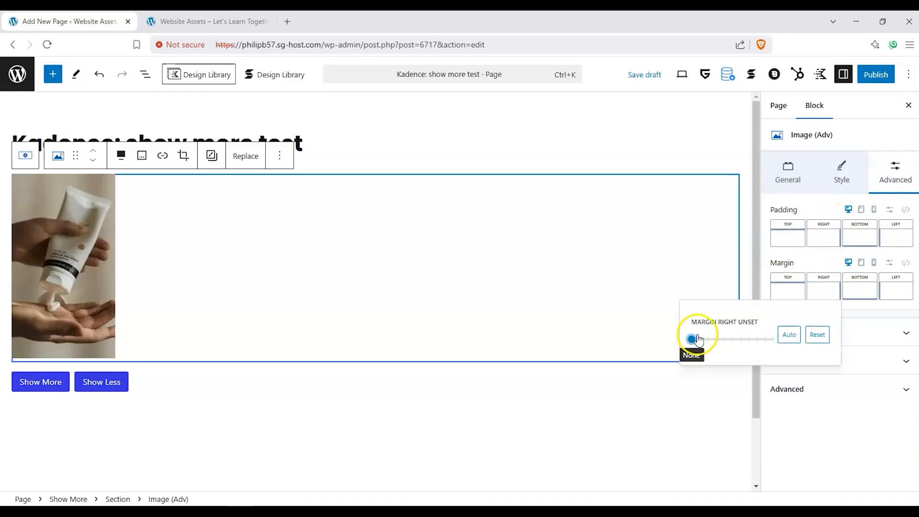
{"action": "mouse_move", "coordinate": [693, 341]}
{"action": "left_mouse_down"}
{"action": "mouse_move", "coordinate": [757, 340]}
{"action": "mouse_move", "coordinate": [691, 340]}
{"action": "left_mouse_up"}
{"action": "left_click", "coordinate": [779, 236]}
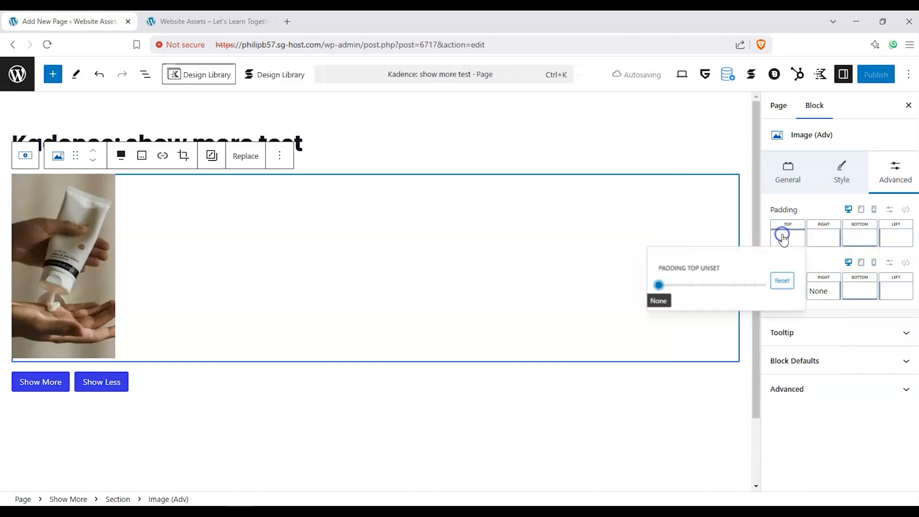
{"action": "left_click", "coordinate": [892, 235]}
{"action": "left_click_drag", "start_coordinate": [785, 291], "coordinate": [851, 287]}
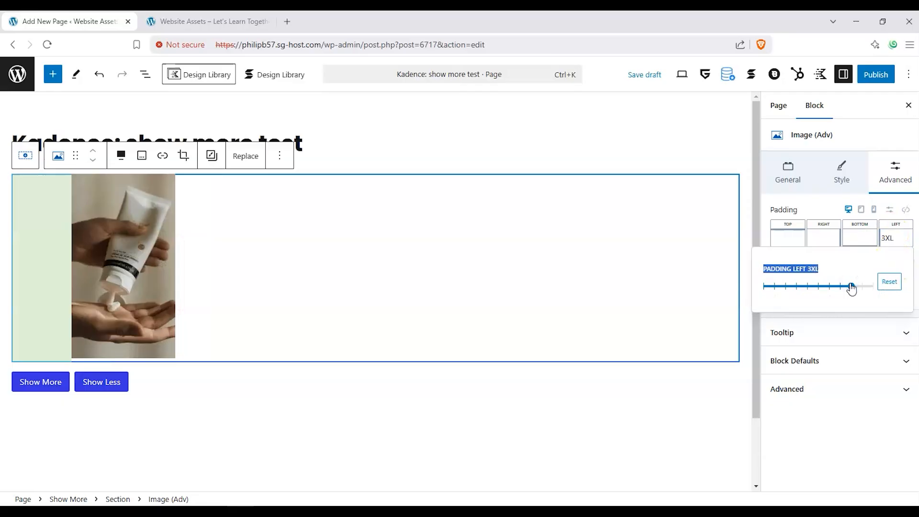
{"action": "left_click", "coordinate": [816, 216]}
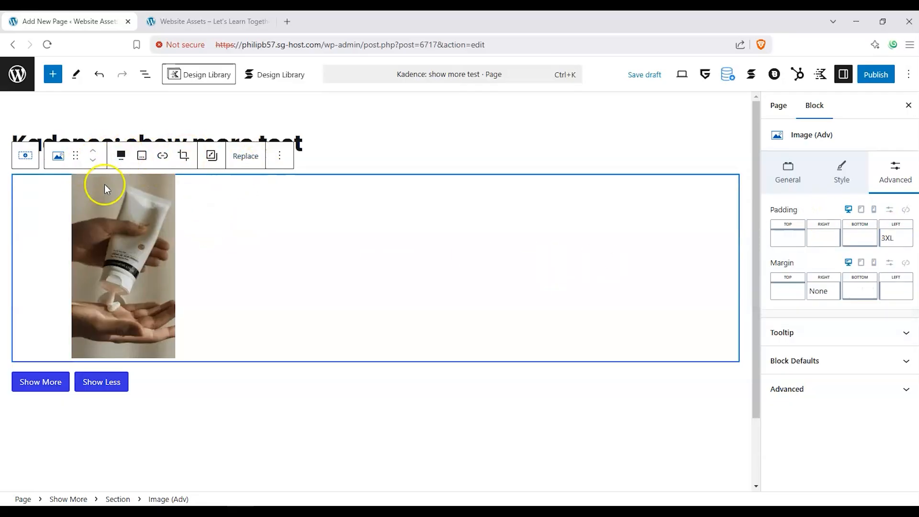
Center the contents of the section holding the image horizontally and vertically, and return to its parent Show More block
{"action": "left_click", "coordinate": [22, 157]}
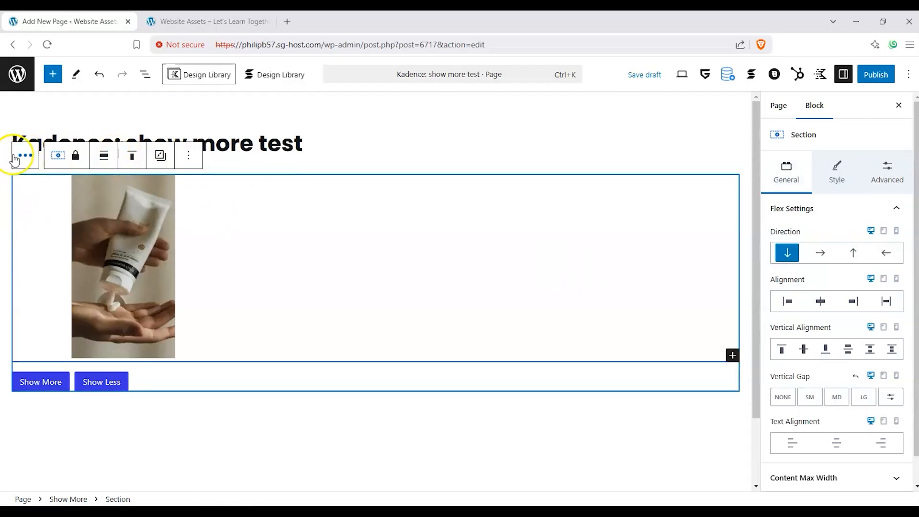
{"action": "left_click", "coordinate": [821, 302]}
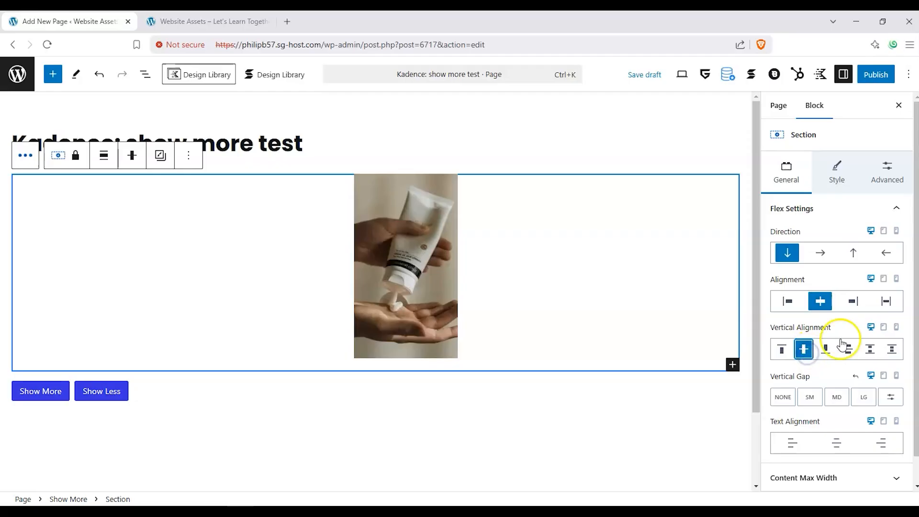
{"action": "left_click", "coordinate": [23, 160]}
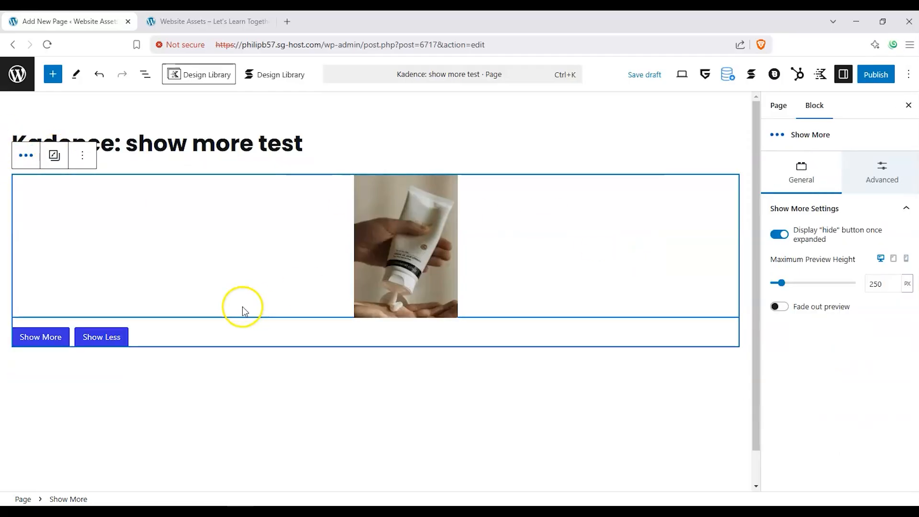
Toggle the Show More block's Display "hide" button once expanded option off and on twice, leaving it enabled
{"action": "double_click", "coordinate": [815, 135]}
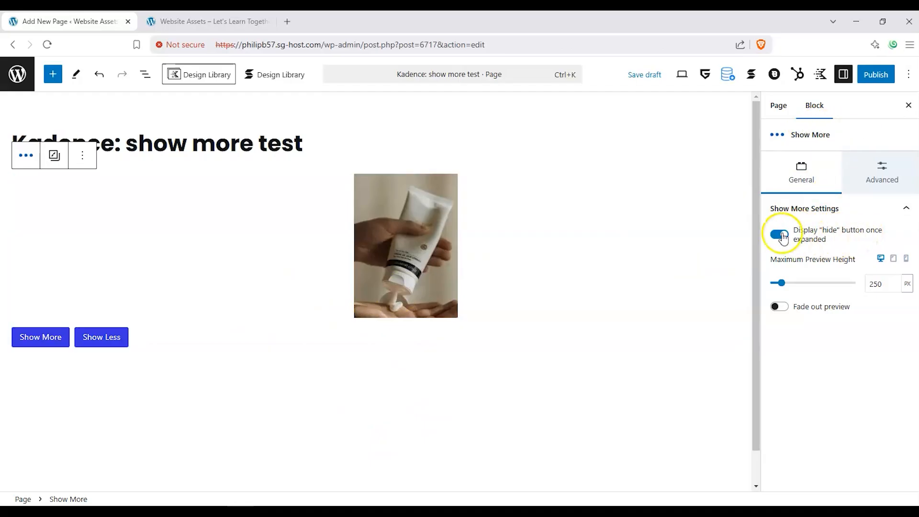
{"action": "left_click", "coordinate": [780, 234]}
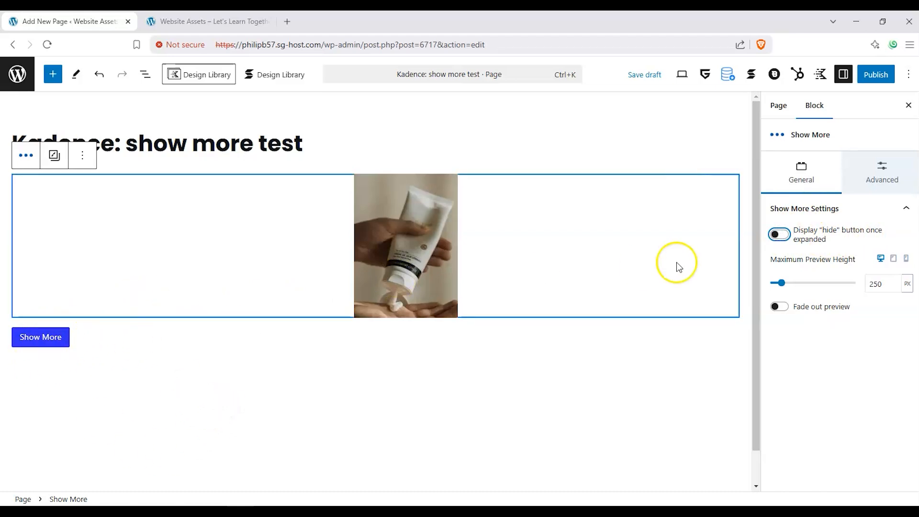
{"action": "left_click", "coordinate": [775, 234]}
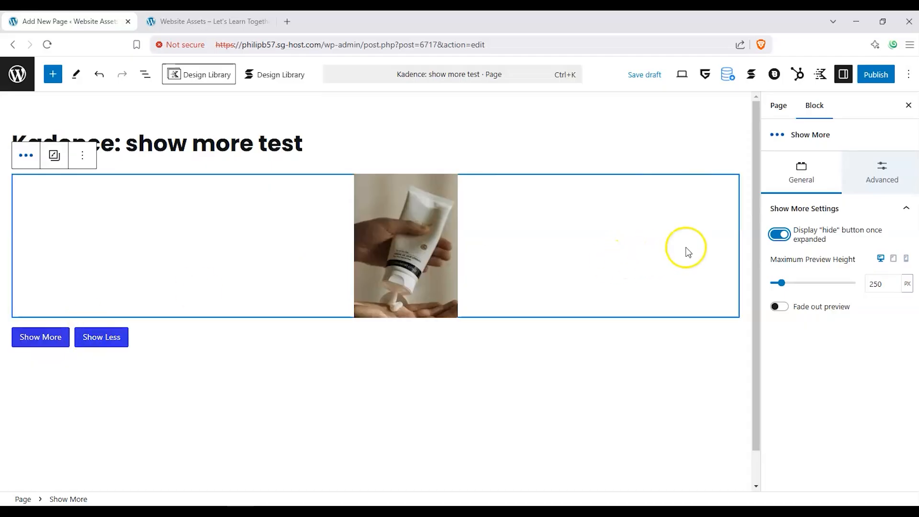
{"action": "left_click", "coordinate": [773, 242]}
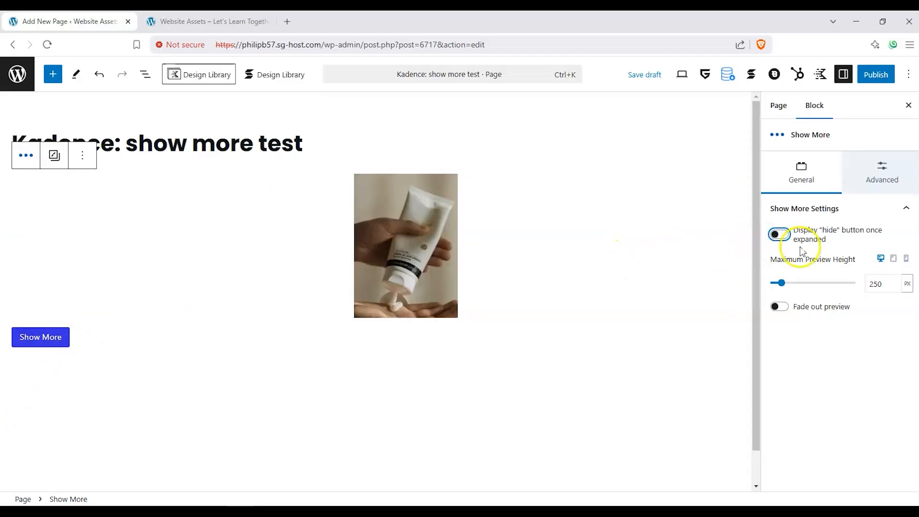
{"action": "left_click", "coordinate": [780, 237]}
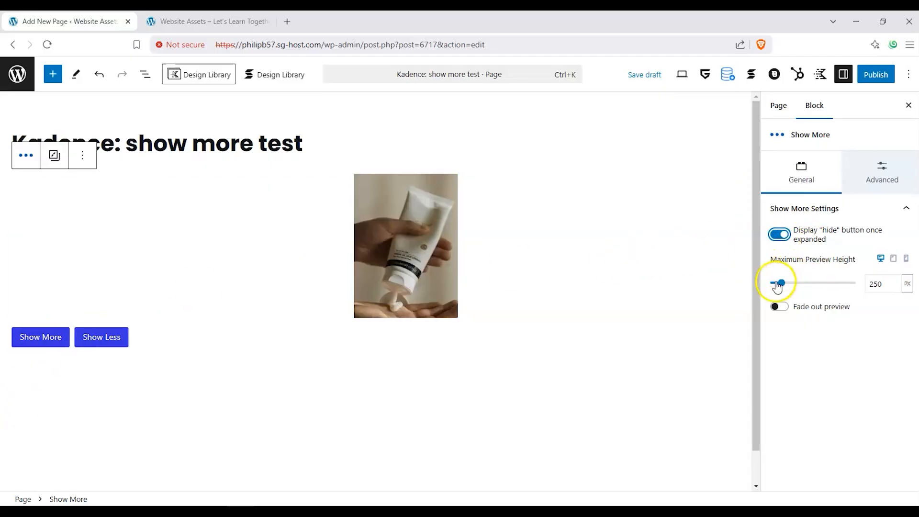
Set the Show More block's maximum preview height to 153 px and enable Fade out preview with a fade size of 85
{"action": "mouse_move", "coordinate": [780, 283]}
{"action": "left_mouse_down"}
{"action": "mouse_move", "coordinate": [798, 283]}
{"action": "mouse_move", "coordinate": [770, 283]}
{"action": "mouse_move", "coordinate": [777, 288]}
{"action": "left_mouse_up"}
{"action": "left_click", "coordinate": [783, 309]}
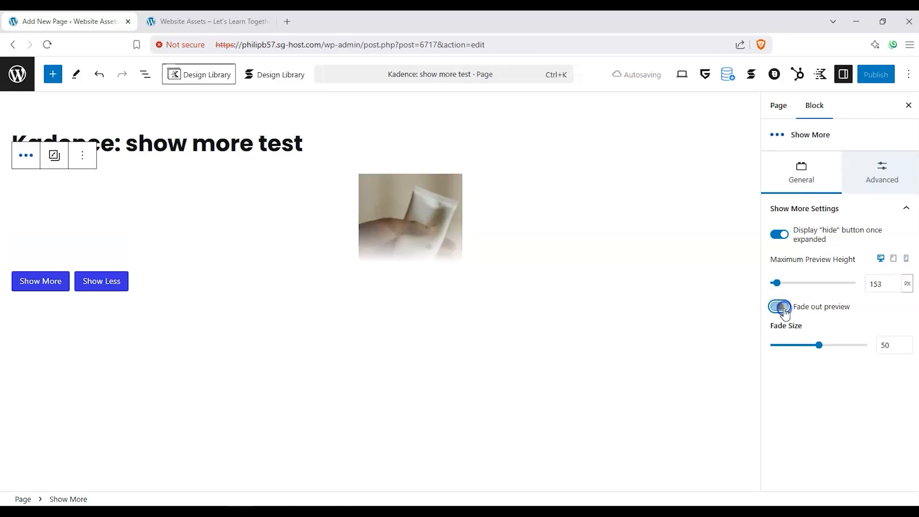
{"action": "left_click", "coordinate": [818, 347]}
{"action": "mouse_move", "coordinate": [859, 349]}
{"action": "left_mouse_down"}
{"action": "mouse_move", "coordinate": [817, 348]}
{"action": "mouse_move", "coordinate": [853, 348]}
{"action": "left_mouse_up"}
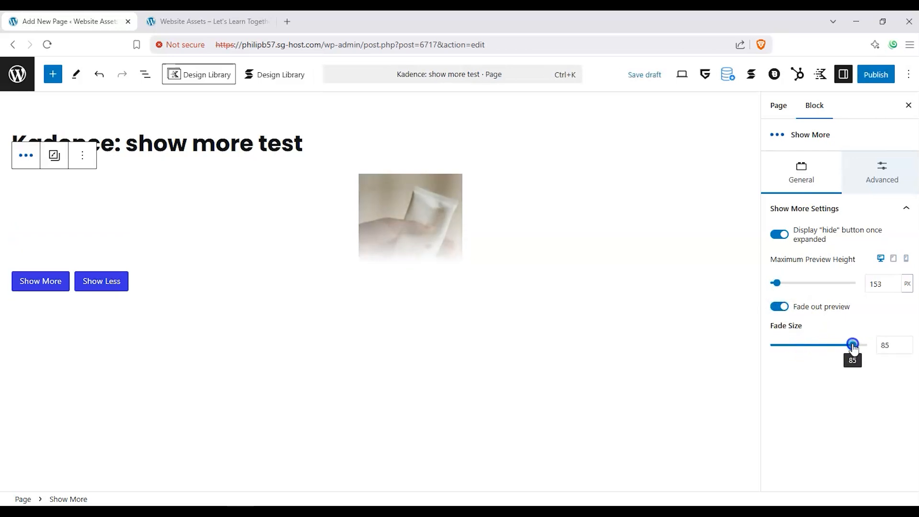
Review the Show More block's advanced settings, including the default expansion per device, block defaults and additional CSS classes
{"action": "left_click", "coordinate": [870, 172]}
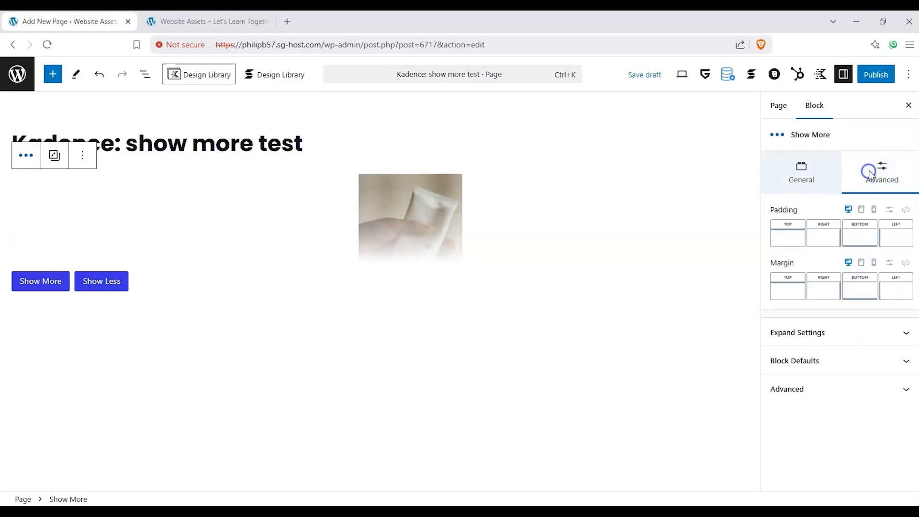
{"action": "left_click", "coordinate": [900, 334]}
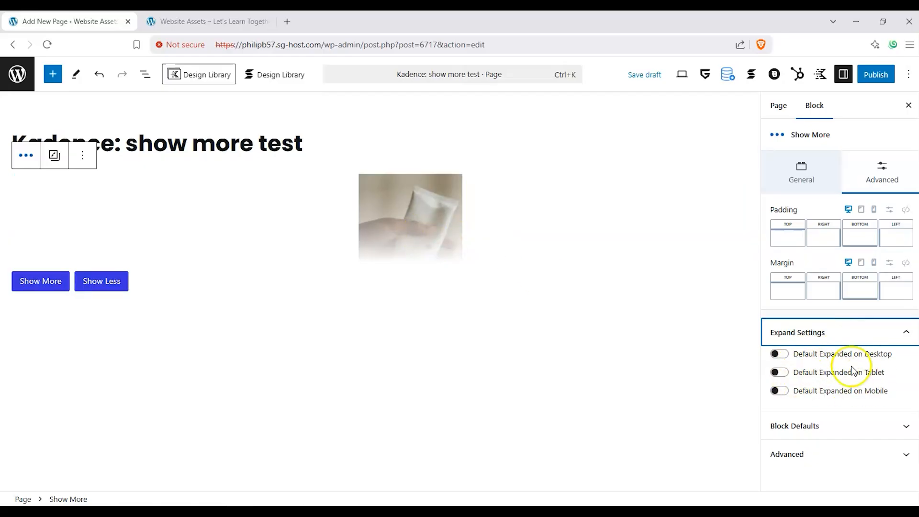
{"action": "left_click", "coordinate": [888, 333]}
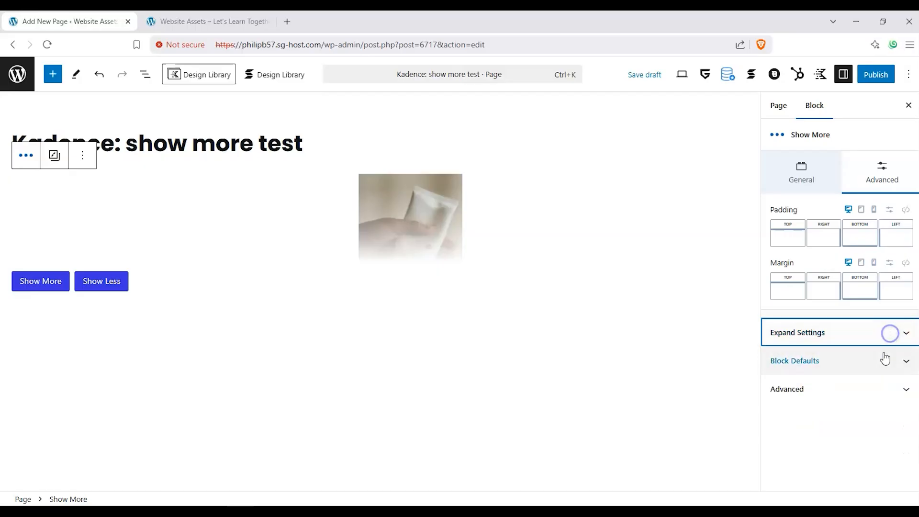
{"action": "left_click", "coordinate": [884, 359]}
{"action": "left_click", "coordinate": [831, 359]}
{"action": "left_click", "coordinate": [859, 378]}
{"action": "left_click_drag", "start_coordinate": [850, 410], "coordinate": [805, 407]}
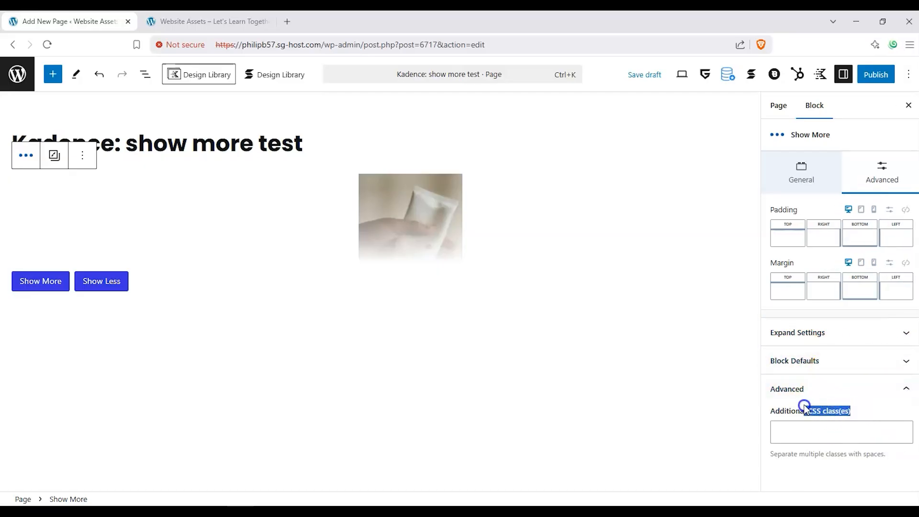
{"action": "left_click", "coordinate": [810, 397]}
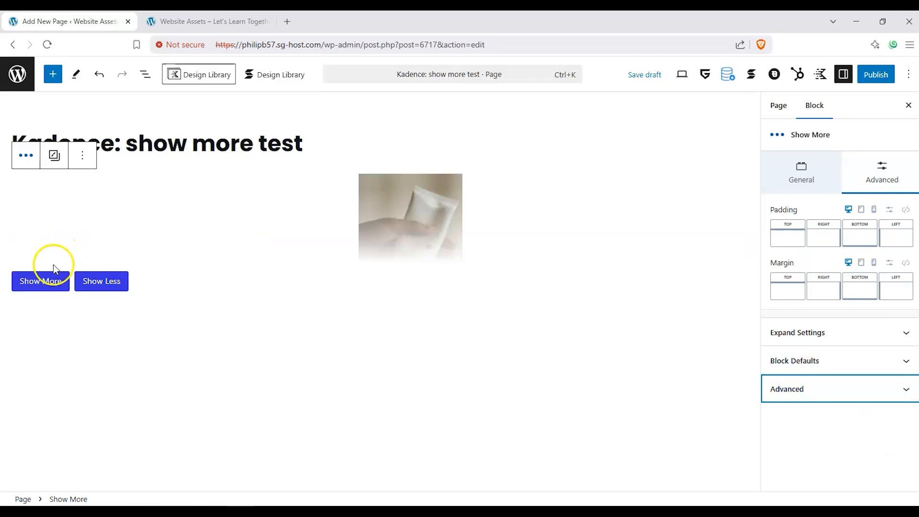
Set the Show More button's size to LG and the Show Less button's size to MD
{"action": "left_click", "coordinate": [54, 281]}
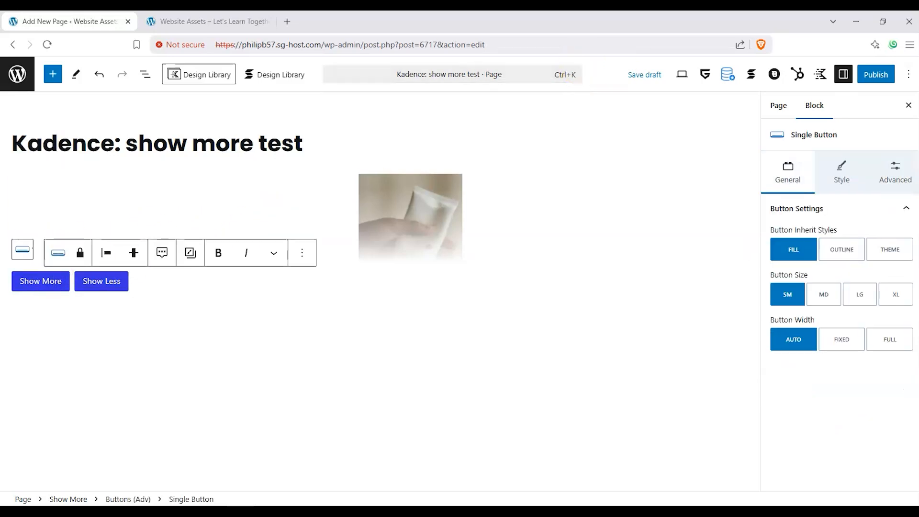
{"action": "left_click", "coordinate": [895, 293]}
{"action": "left_click", "coordinate": [860, 294]}
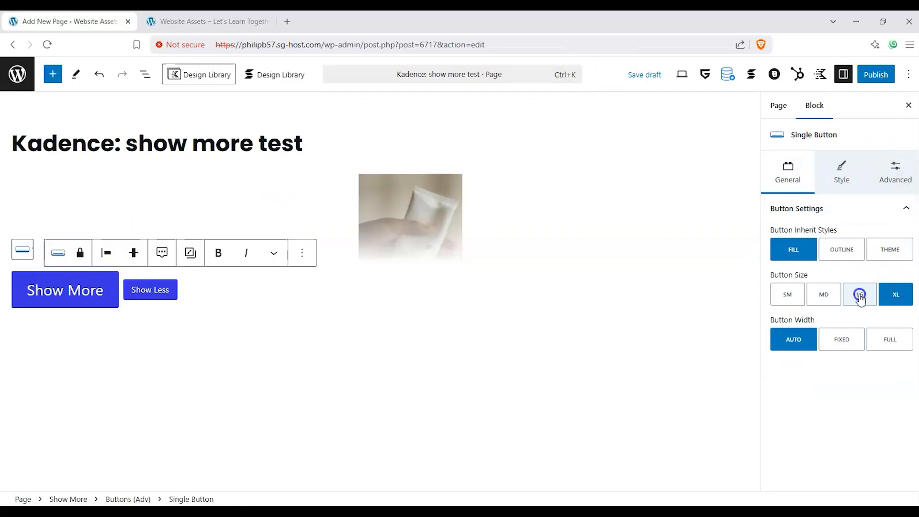
{"action": "left_click", "coordinate": [142, 286]}
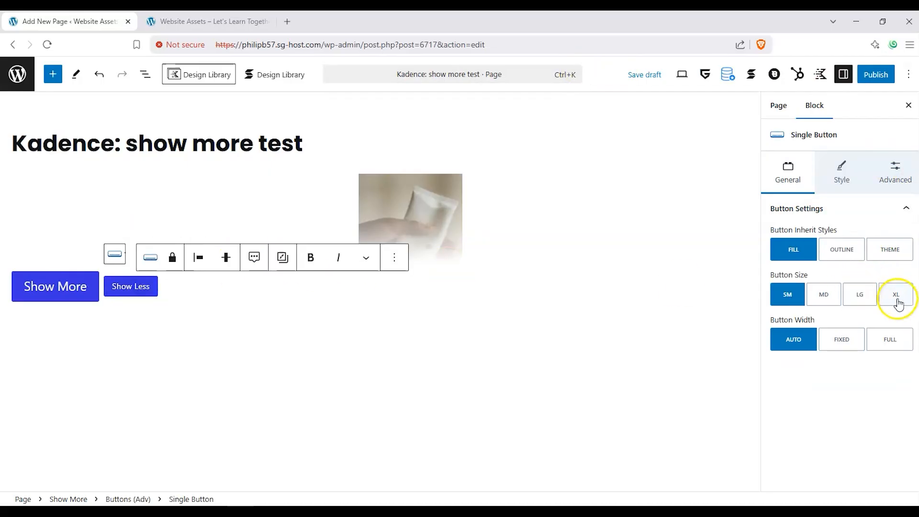
{"action": "left_click", "coordinate": [822, 296]}
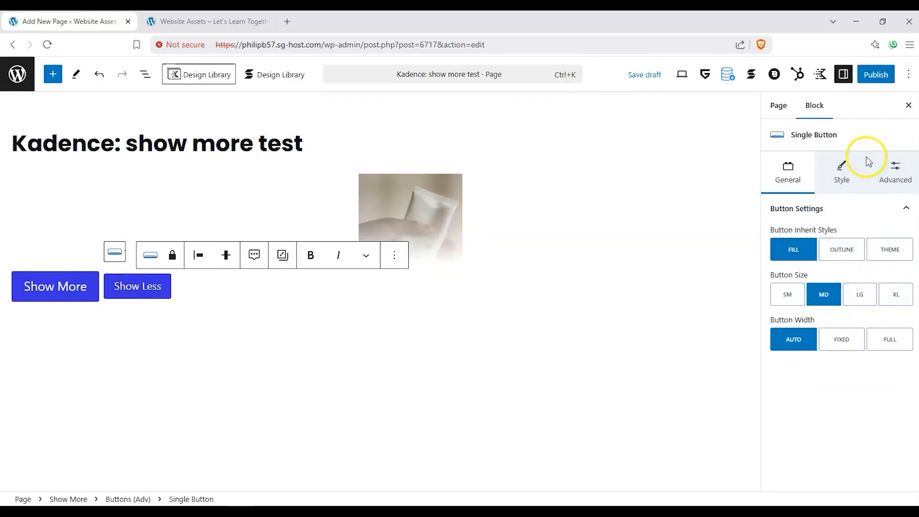
Change the Show Less button's normal text color to black (000000)
{"action": "left_click", "coordinate": [841, 173]}
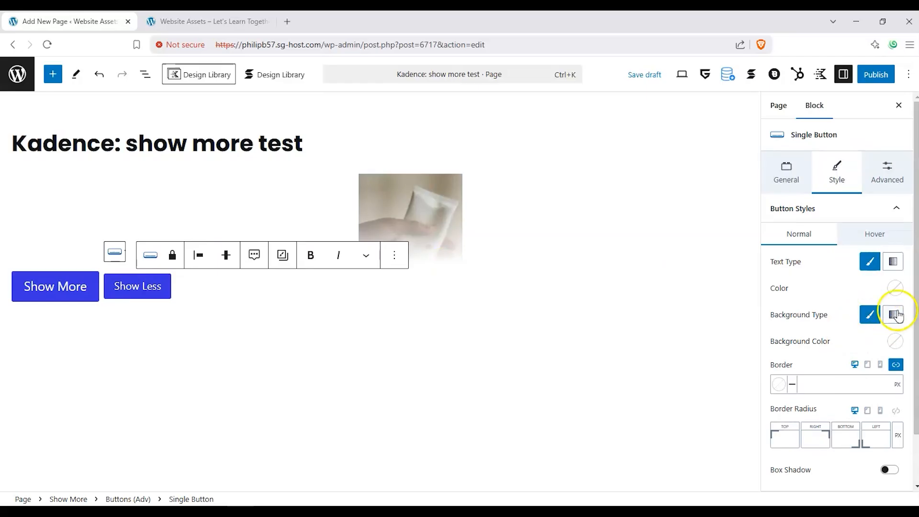
{"action": "left_click", "coordinate": [895, 288]}
{"action": "left_click", "coordinate": [820, 148]}
{"action": "left_click", "coordinate": [901, 123]}
{"action": "mouse_move", "coordinate": [892, 123]}
{"action": "left_mouse_down"}
{"action": "mouse_move", "coordinate": [766, 227]}
{"action": "mouse_move", "coordinate": [816, 267]}
{"action": "mouse_move", "coordinate": [863, 271]}
{"action": "left_mouse_up"}
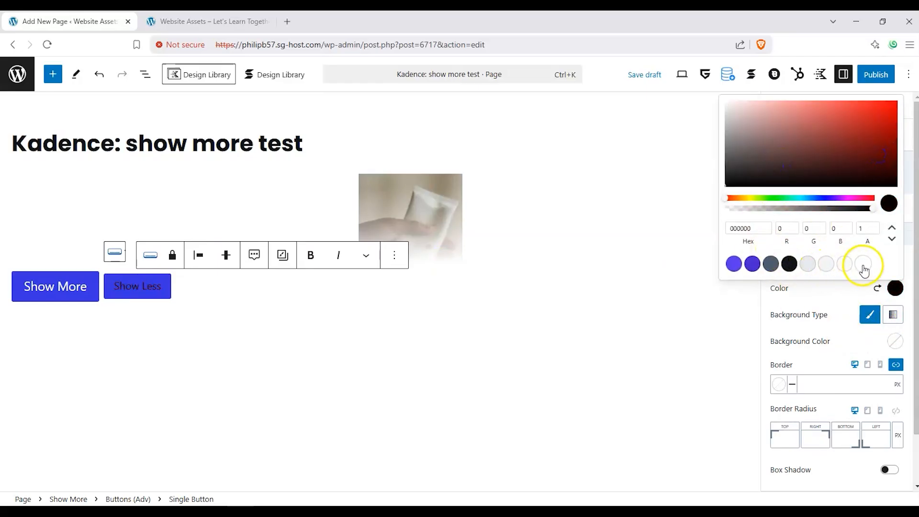
{"action": "left_click", "coordinate": [840, 301]}
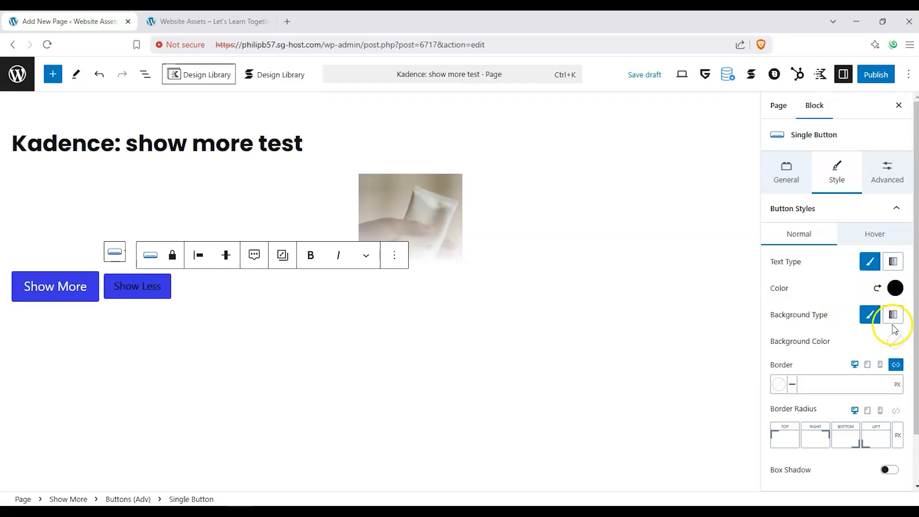
Give the Show Less button a bright red background color
{"action": "left_click", "coordinate": [898, 342]}
{"action": "mouse_move", "coordinate": [857, 172]}
{"action": "left_mouse_down"}
{"action": "mouse_move", "coordinate": [903, 162]}
{"action": "mouse_move", "coordinate": [892, 165]}
{"action": "left_mouse_up"}
{"action": "left_click", "coordinate": [840, 345]}
Link the Show Less button's corner radii and set the border radius to 384 px
{"action": "scroll", "coordinate": [823, 332], "scroll_direction": "down", "scroll_amount": 1}
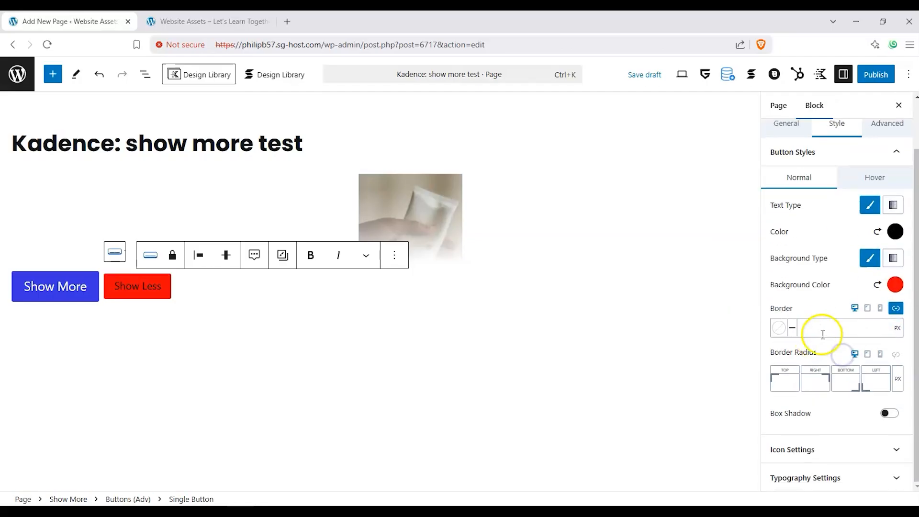
{"action": "left_click", "coordinate": [895, 355]}
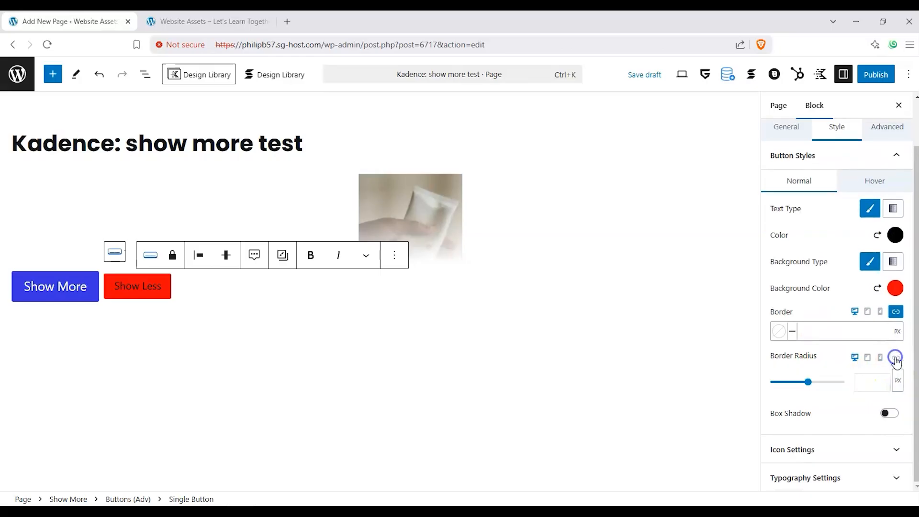
{"action": "left_click_drag", "start_coordinate": [812, 382], "coordinate": [827, 385]}
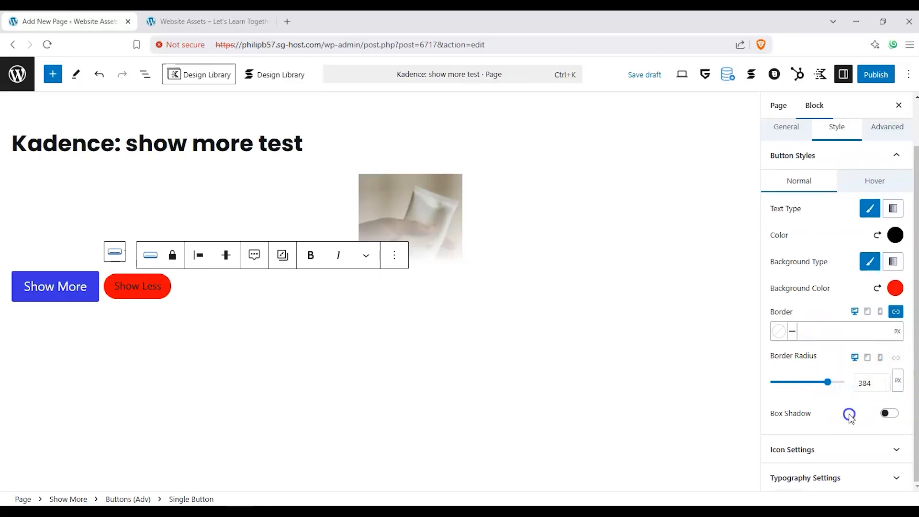
Add a down-arrow line icon to the Show Less button and set the icon size to 33 px
{"action": "left_click", "coordinate": [890, 449]}
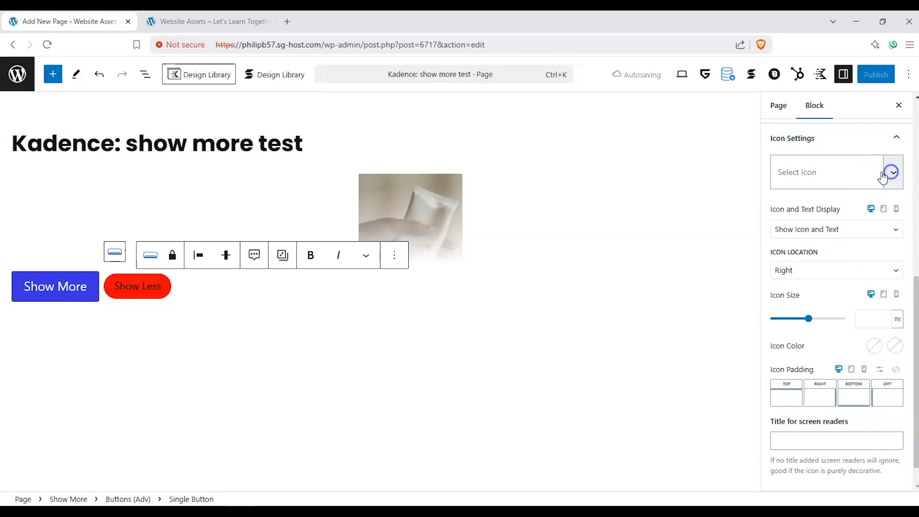
{"action": "left_click", "coordinate": [819, 175]}
{"action": "left_click", "coordinate": [845, 297]}
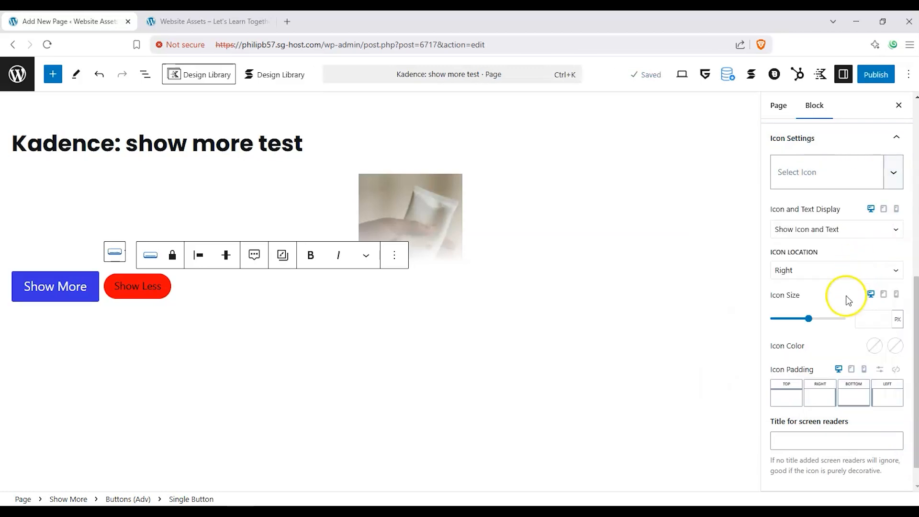
{"action": "left_click", "coordinate": [892, 172]}
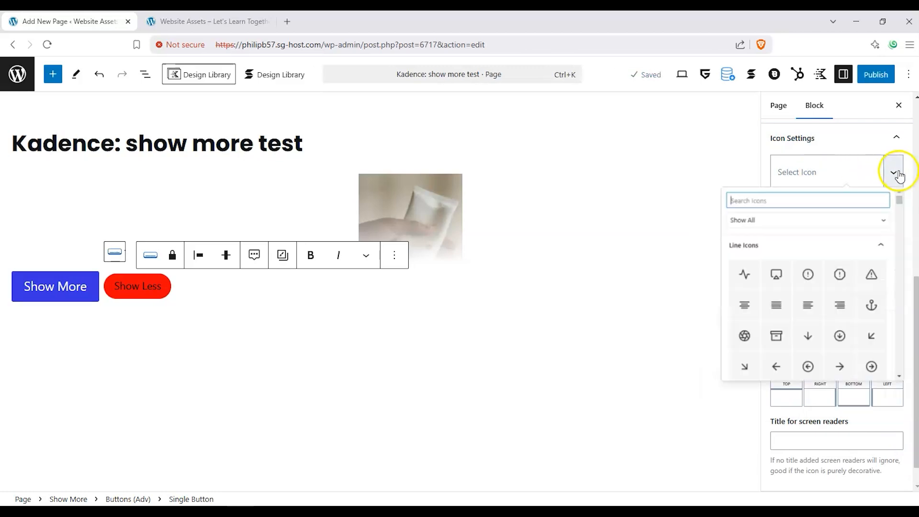
{"action": "left_click", "coordinate": [796, 369]}
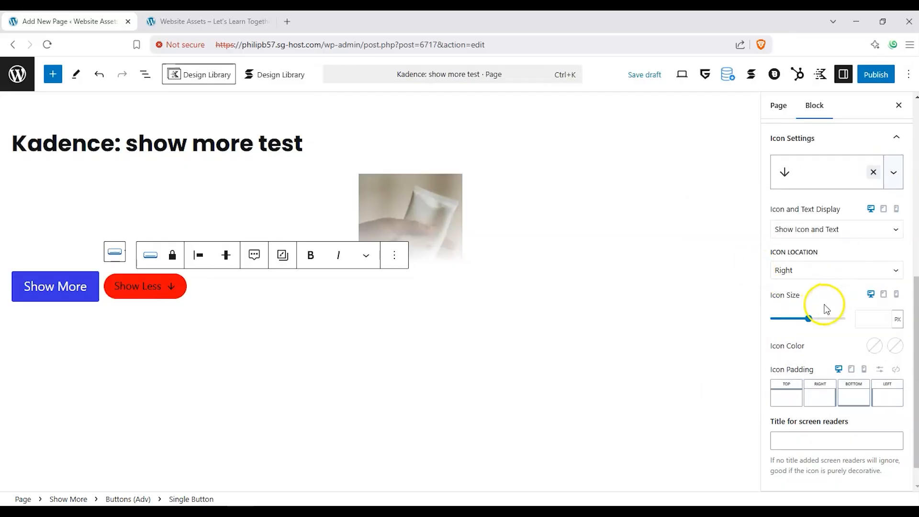
{"action": "left_click", "coordinate": [809, 320]}
{"action": "left_click_drag", "start_coordinate": [807, 322], "coordinate": [783, 321]}
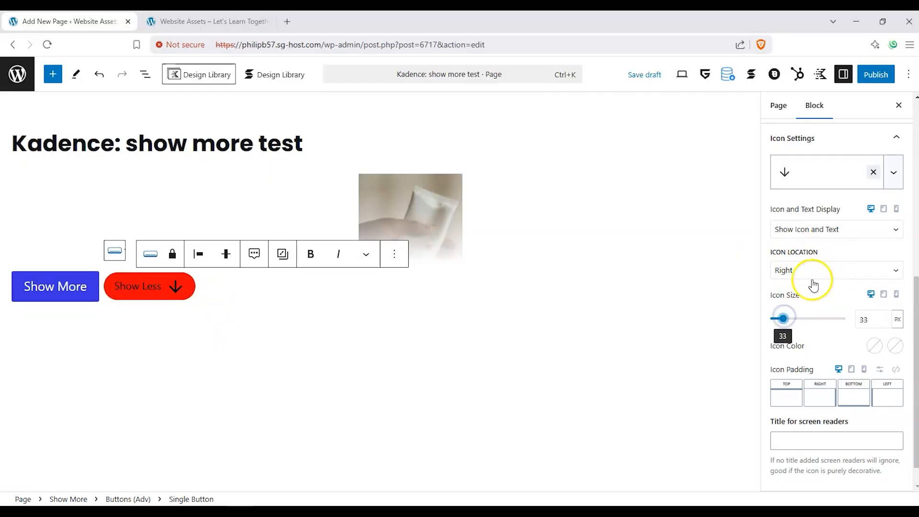
Open the Show Less button's advanced settings to view its padding, margin and aria label options
{"action": "scroll", "coordinate": [833, 272], "scroll_direction": "up", "scroll_amount": 10}
{"action": "left_click", "coordinate": [880, 175]}
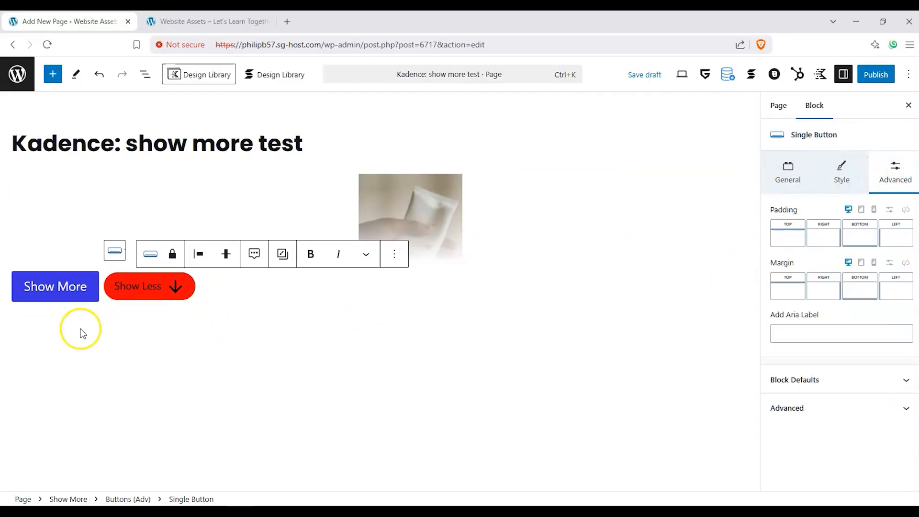
Publish the "Kadence: show more test" page and view it live on the site
{"action": "left_click", "coordinate": [83, 330]}
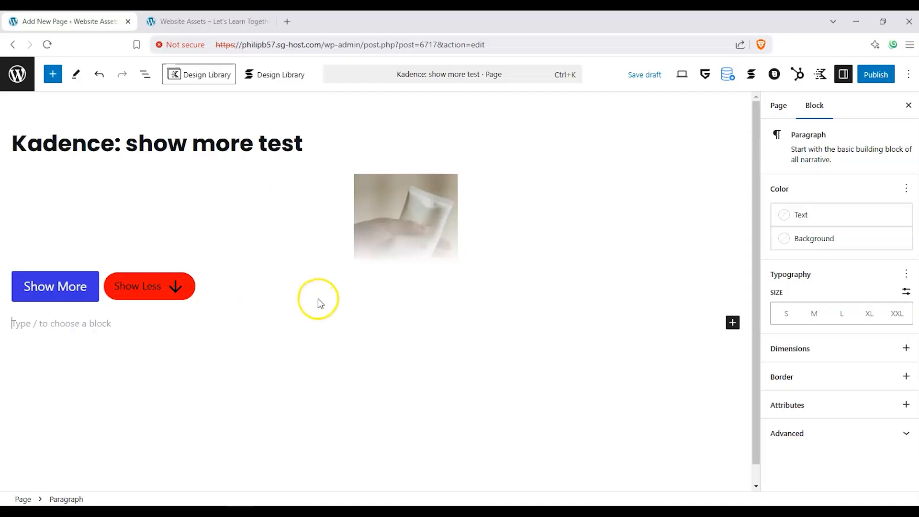
{"action": "left_click", "coordinate": [891, 74]}
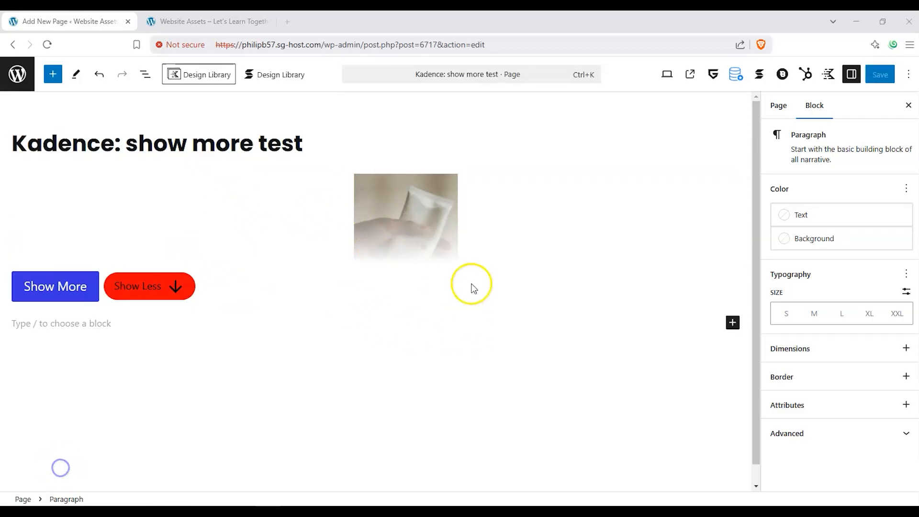
{"action": "left_click", "coordinate": [690, 76]}
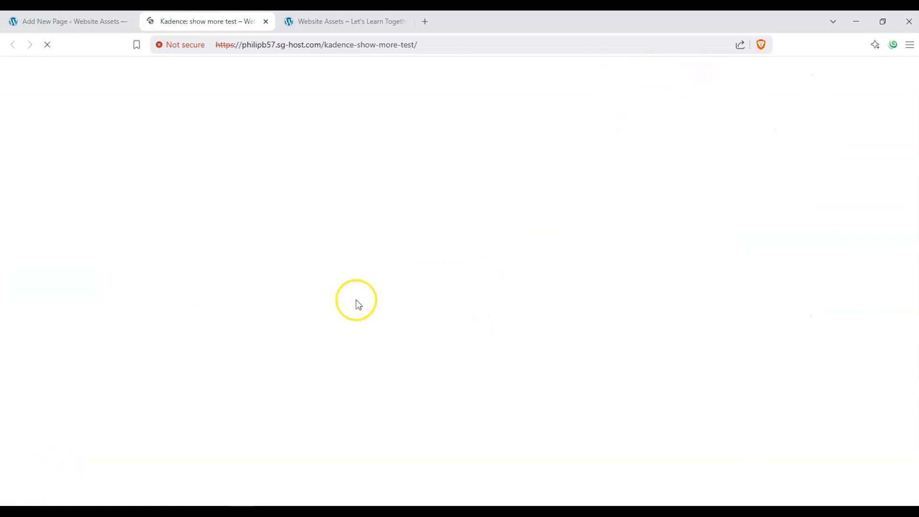
{"action": "scroll", "coordinate": [51, 227], "scroll_direction": "down", "scroll_amount": 1}
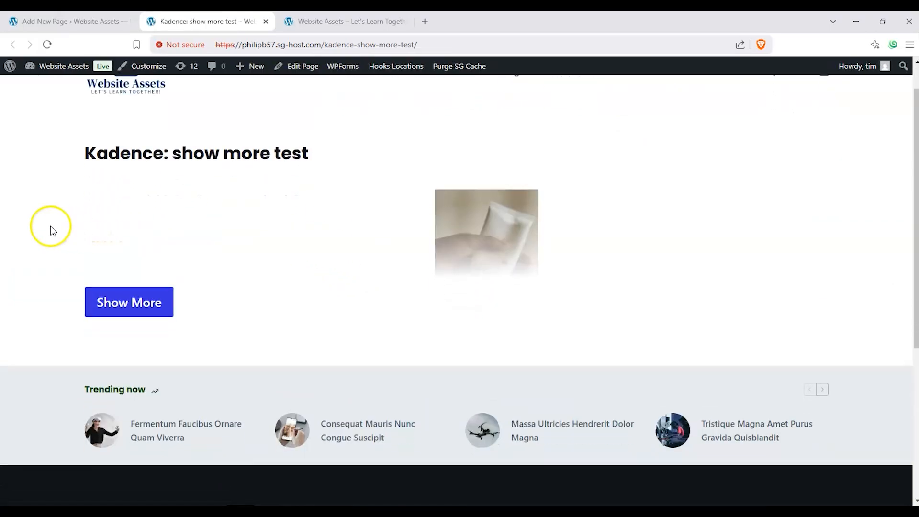
Test the Show More and Show Less buttons on the live page by repeatedly expanding and collapsing the image
{"action": "left_click", "coordinate": [145, 301]}
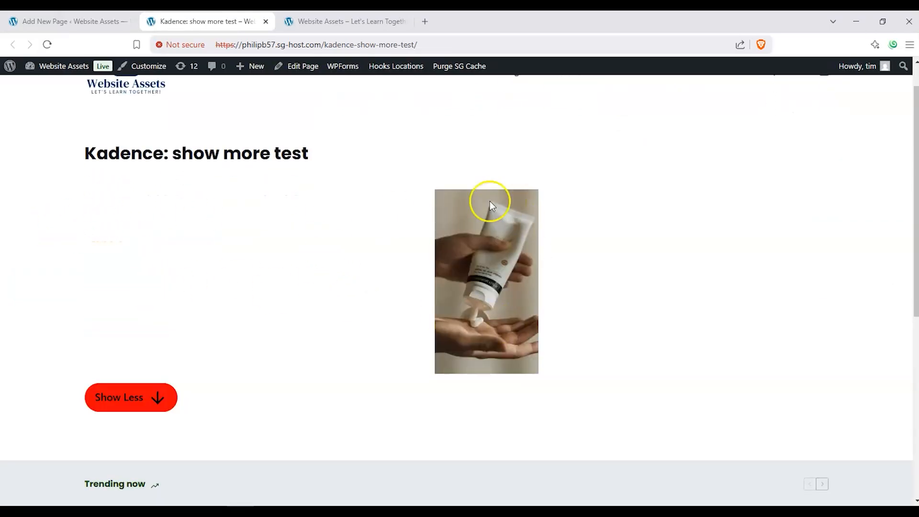
{"action": "left_click", "coordinate": [149, 390]}
{"action": "left_click", "coordinate": [172, 299]}
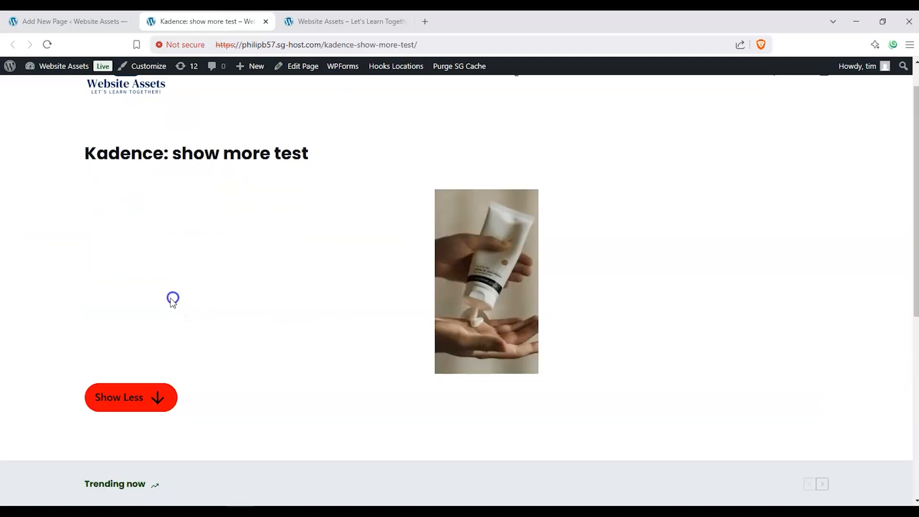
{"action": "left_click", "coordinate": [159, 409]}
{"action": "left_click", "coordinate": [147, 305]}
{"action": "left_click", "coordinate": [149, 410]}
{"action": "left_click", "coordinate": [129, 294]}
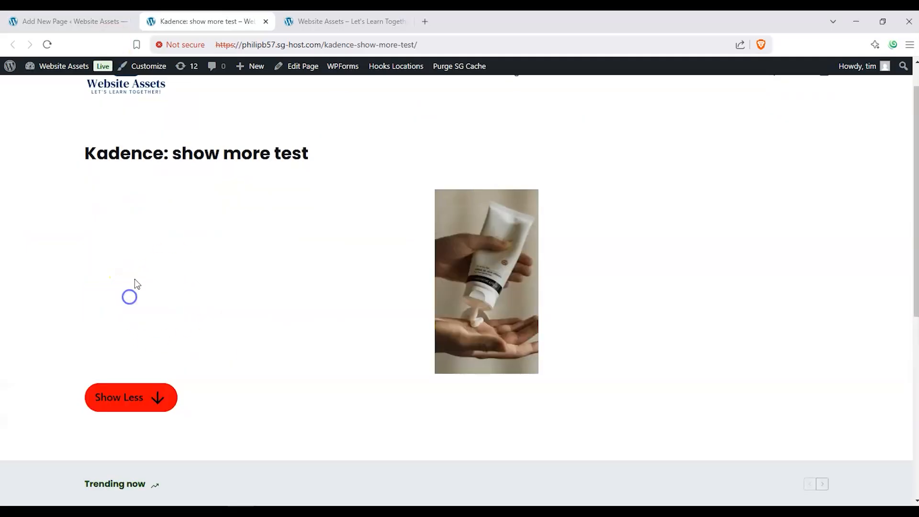
{"action": "left_click", "coordinate": [165, 395]}
{"action": "left_click", "coordinate": [159, 297]}
{"action": "left_click", "coordinate": [154, 388]}
{"action": "left_click", "coordinate": [160, 309]}
{"action": "left_click", "coordinate": [151, 387]}
{"action": "left_click", "coordinate": [161, 306]}
{"action": "left_click", "coordinate": [164, 389]}
{"action": "left_click", "coordinate": [166, 312]}
{"action": "left_click", "coordinate": [153, 398]}
{"action": "left_click", "coordinate": [160, 310]}
{"action": "left_click", "coordinate": [160, 397]}
{"action": "left_click", "coordinate": [168, 311]}
{"action": "left_click", "coordinate": [160, 398]}
{"action": "left_click", "coordinate": [163, 311]}
{"action": "left_click", "coordinate": [140, 388]}
{"action": "left_click", "coordinate": [147, 318]}
{"action": "left_click", "coordinate": [150, 394]}
{"action": "left_click", "coordinate": [157, 311]}
{"action": "left_click", "coordinate": [161, 397]}
{"action": "left_click", "coordinate": [159, 311]}
{"action": "left_click", "coordinate": [158, 394]}
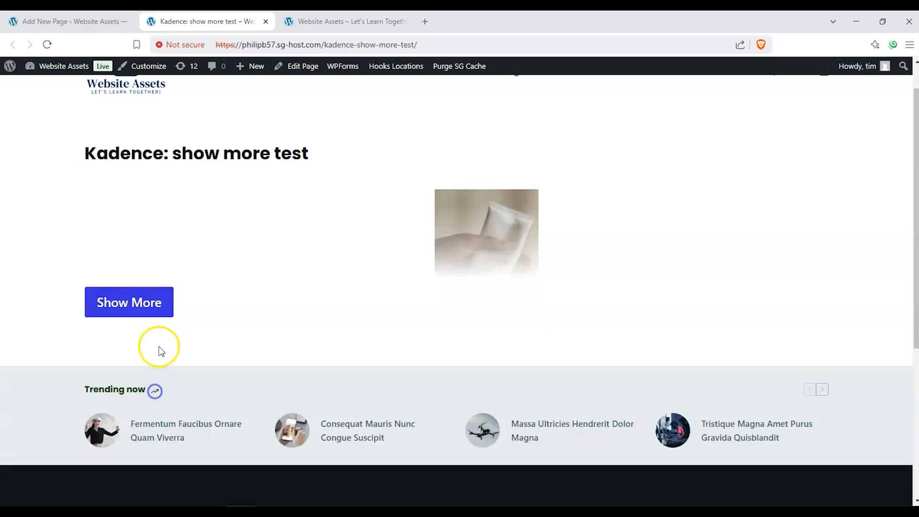